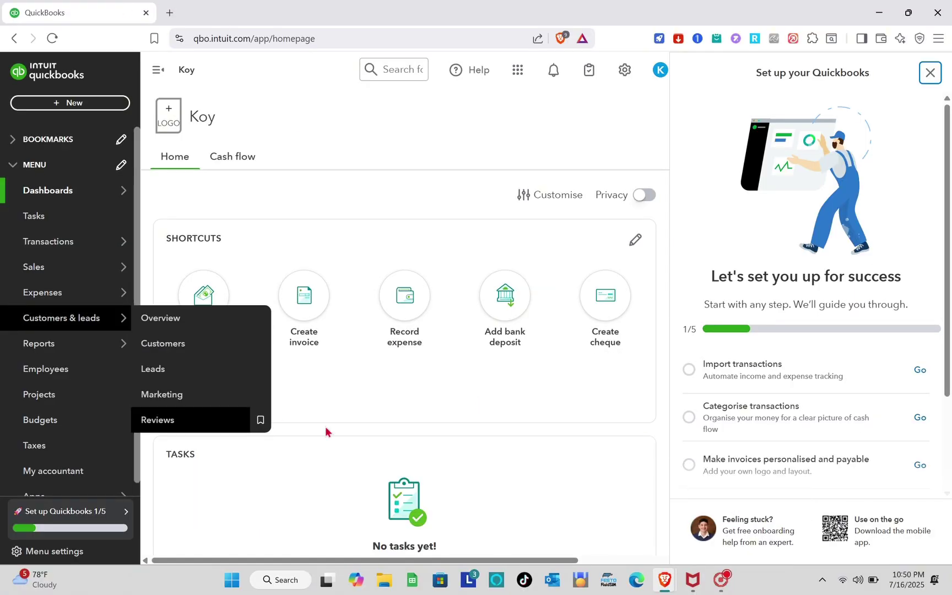
- In a new browser tab, search 'qui' for quickbooks and open the official QuickBooks site
scroll(361, 430, down, 5)
scroll(361, 432, up, 5)
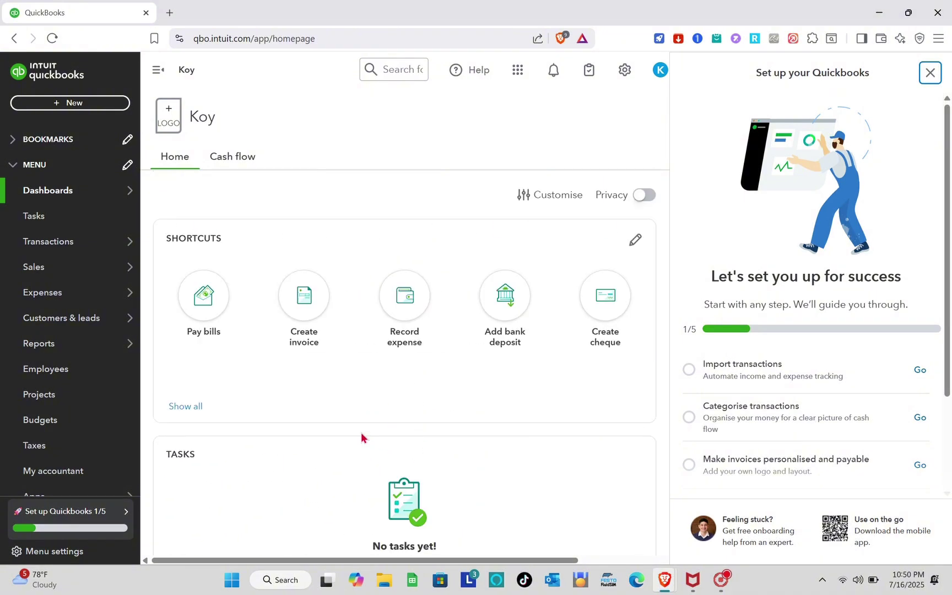
click(169, 12)
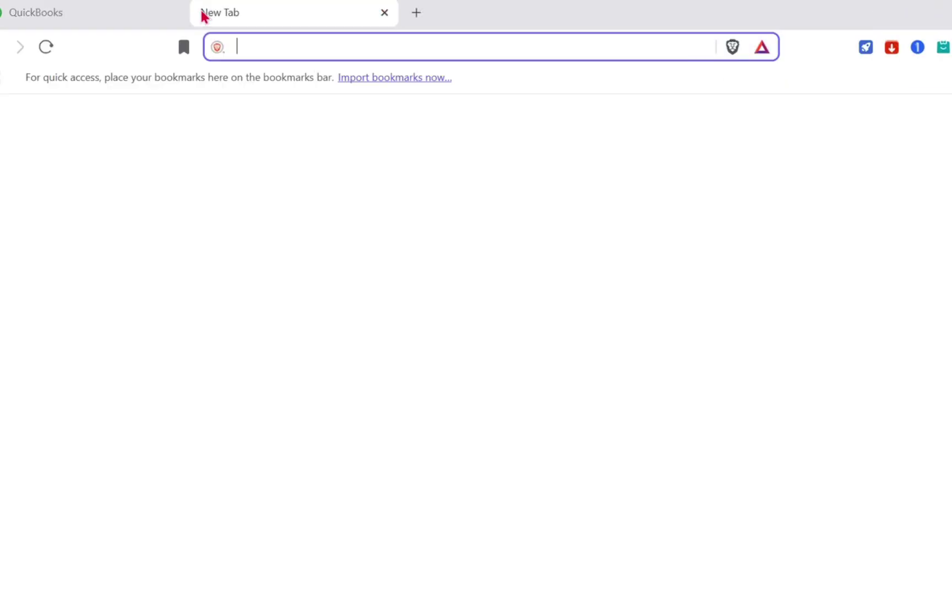
text(qy)
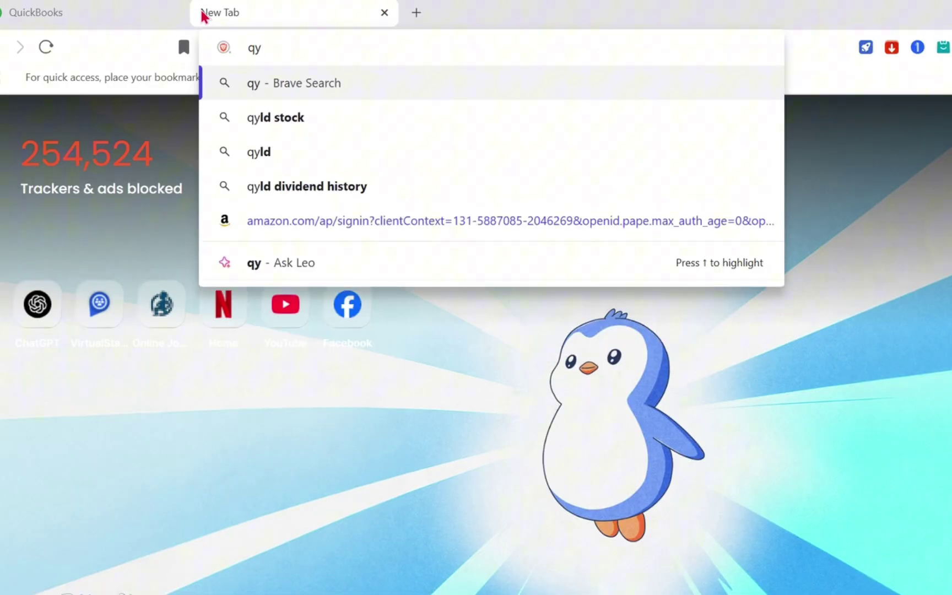
key(BackSpace)
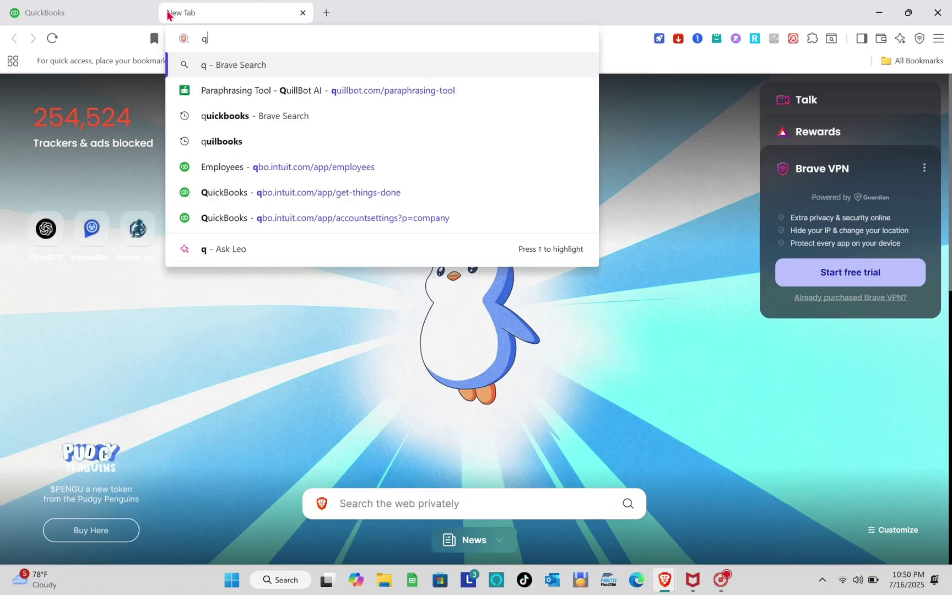
text(uillbot.com/paraphrasing-tool)
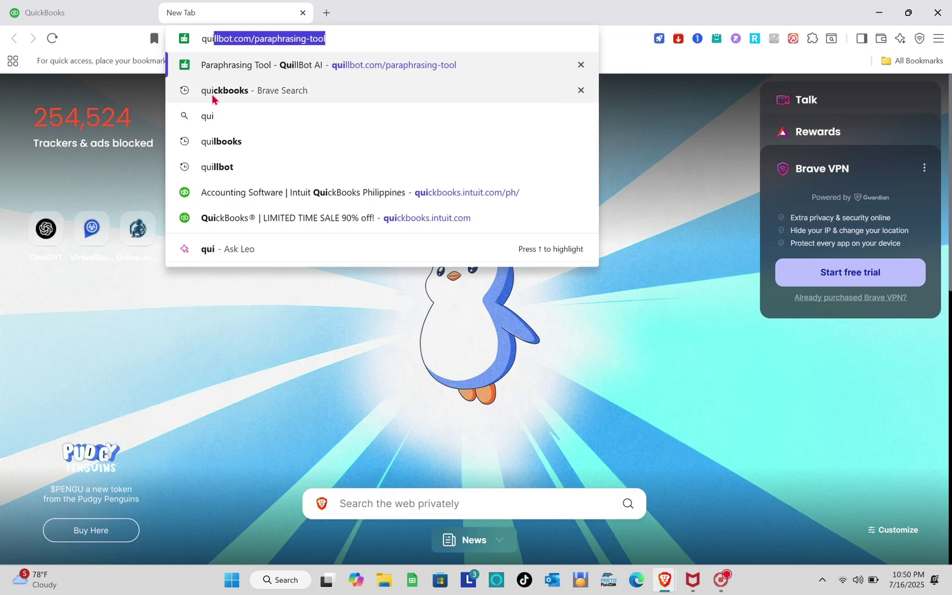
click(212, 95)
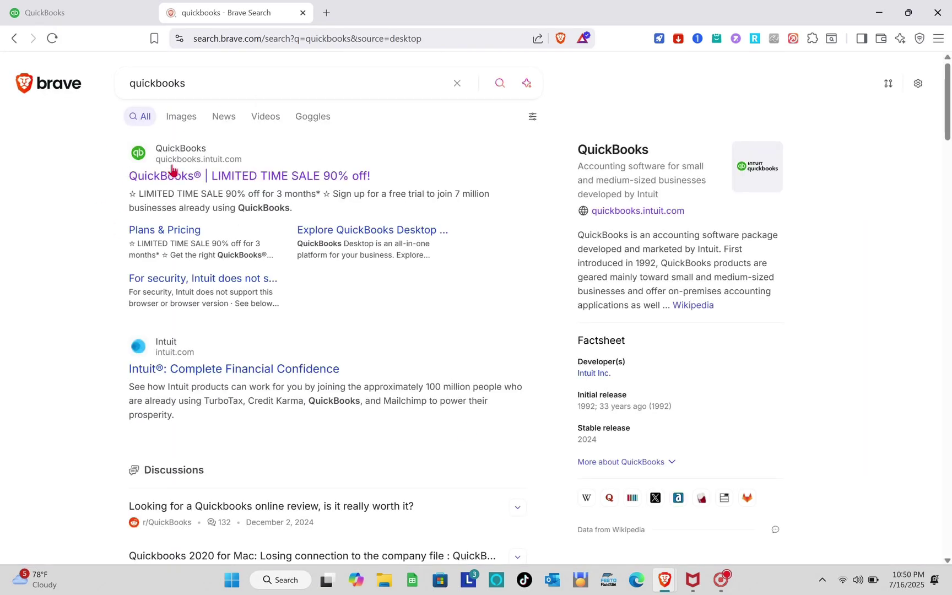
click(224, 181)
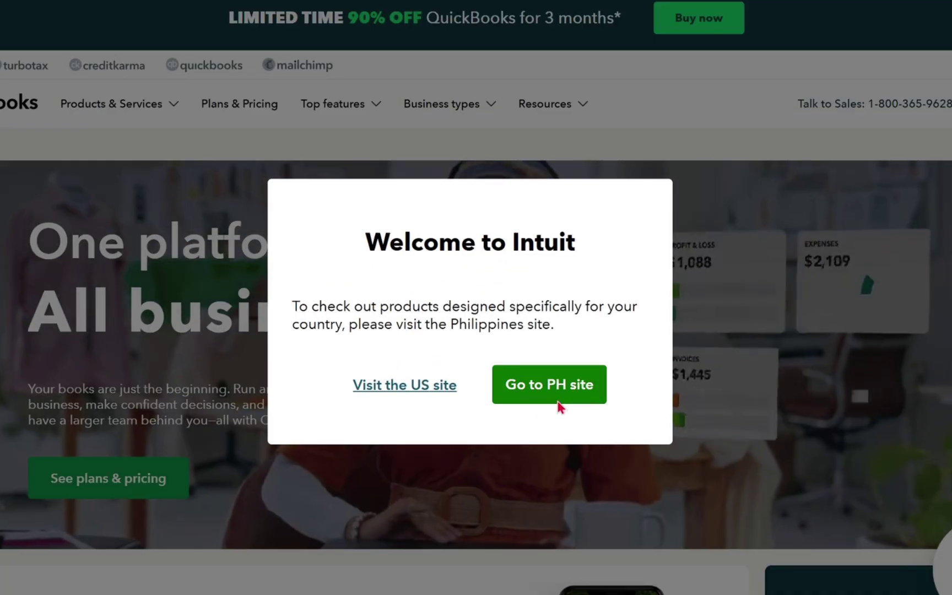
- Visit the QuickBooks Philippines site, view the Sign In options, then close that tab
click(539, 381)
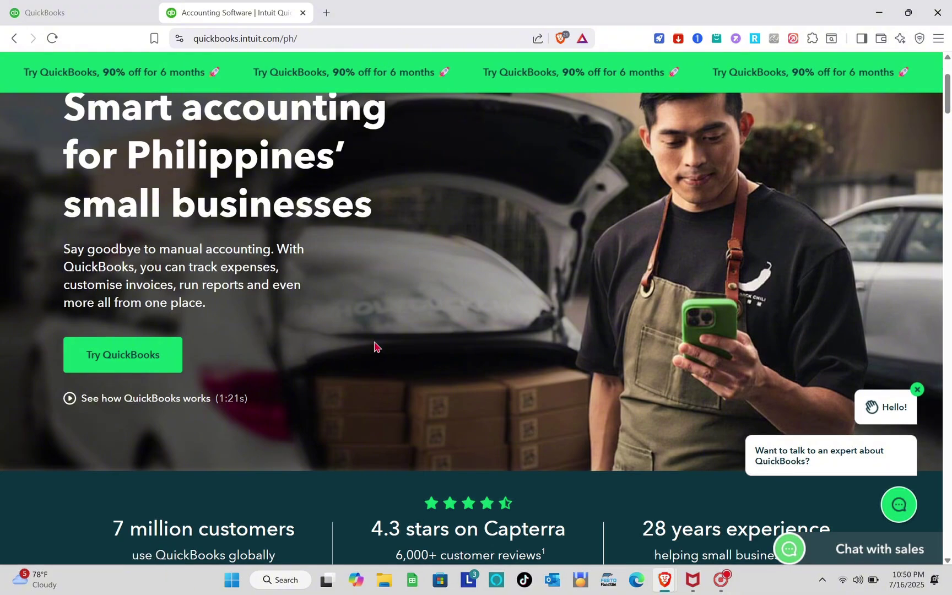
scroll(374, 346, down, 4)
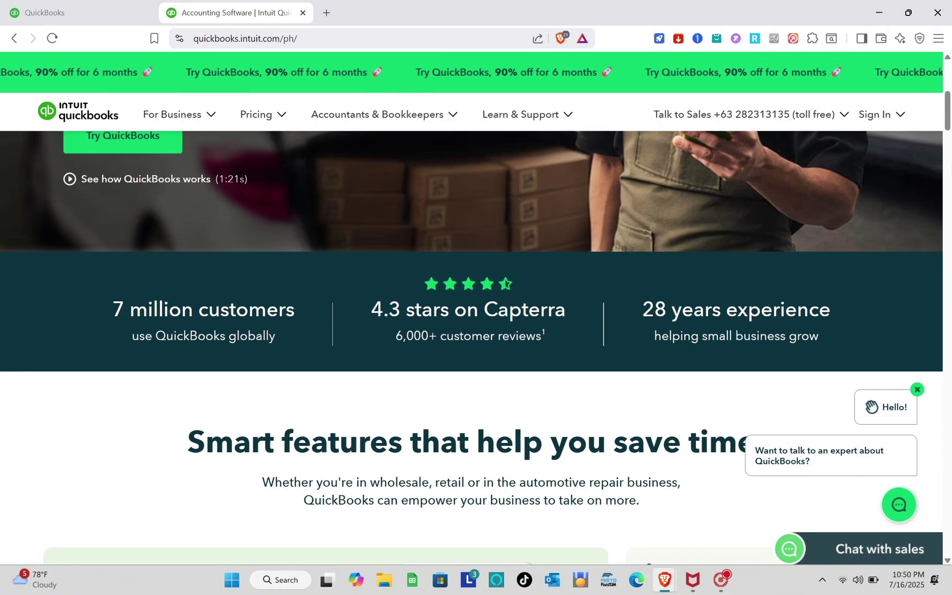
click(875, 114)
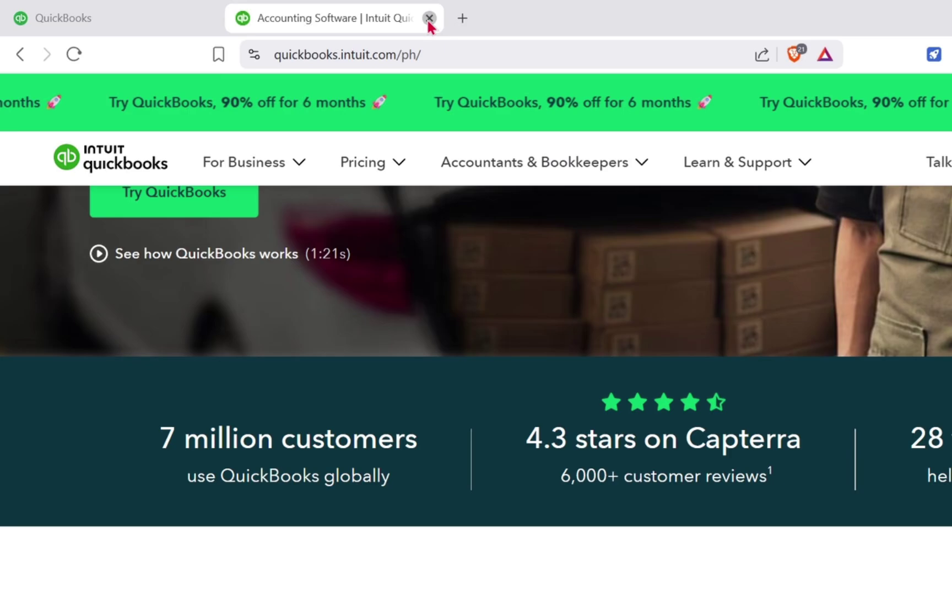
click(302, 12)
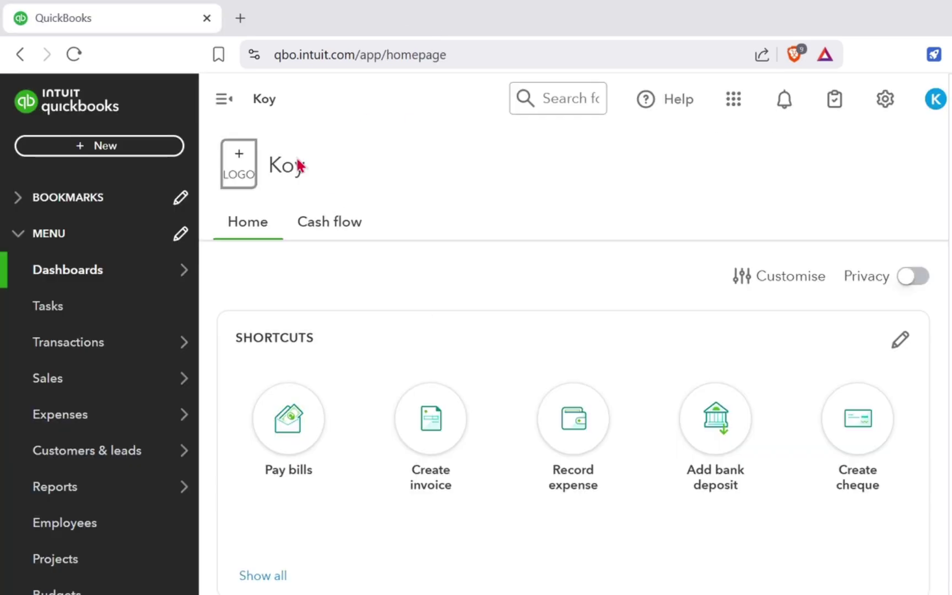
- Open the company's Account and settings page from the company name on the dashboard
scroll(315, 428, down, 6)
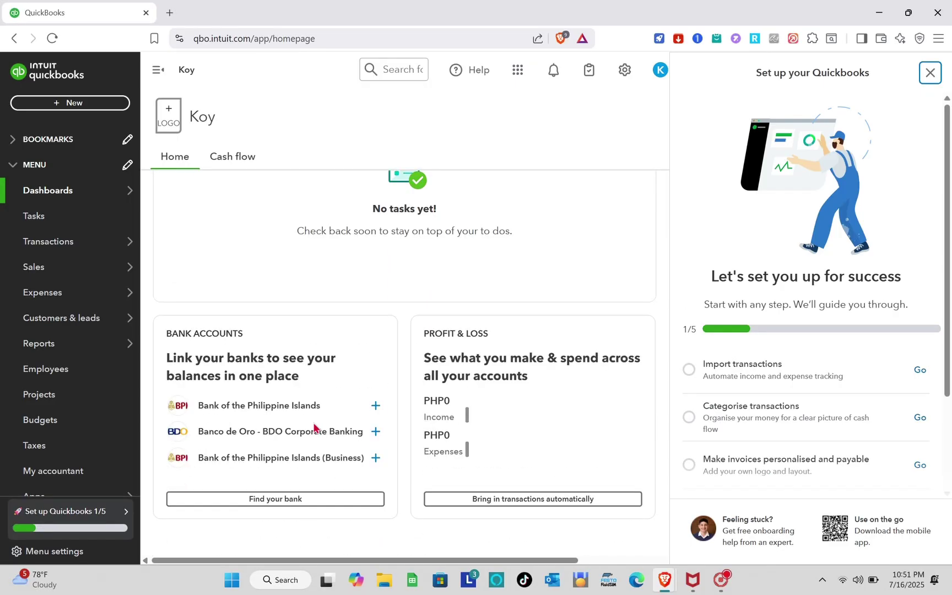
scroll(315, 427, down, 6)
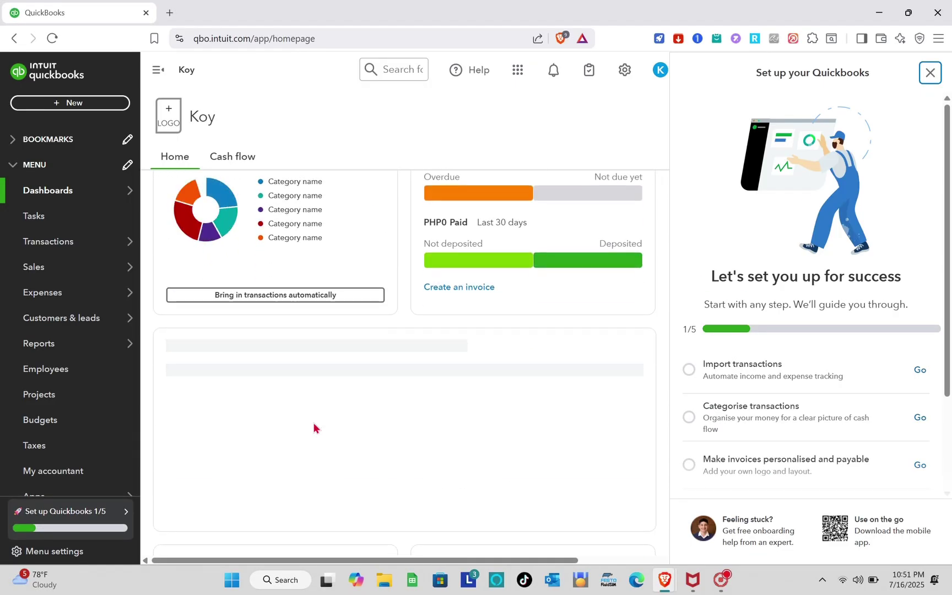
scroll(315, 428, up, 12)
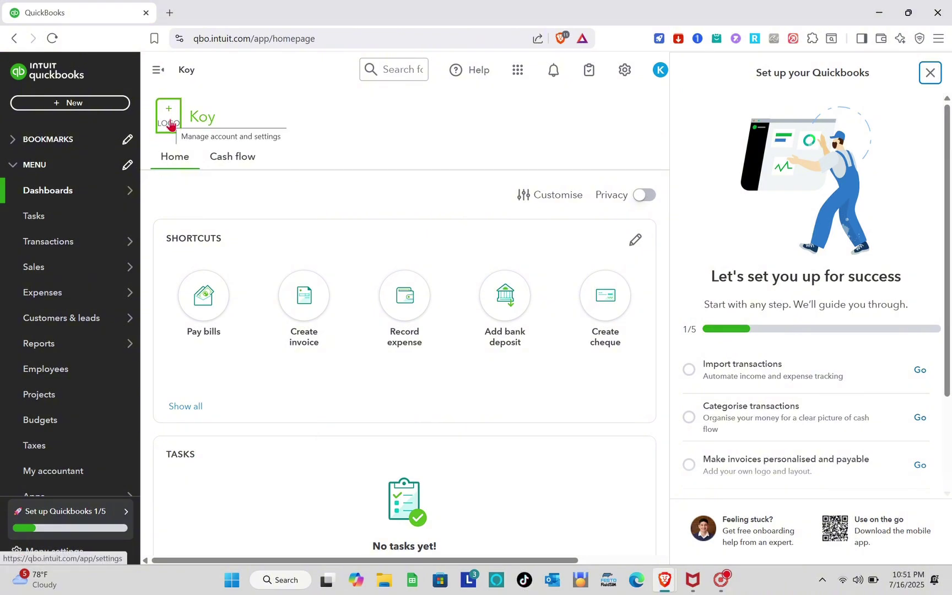
click(202, 120)
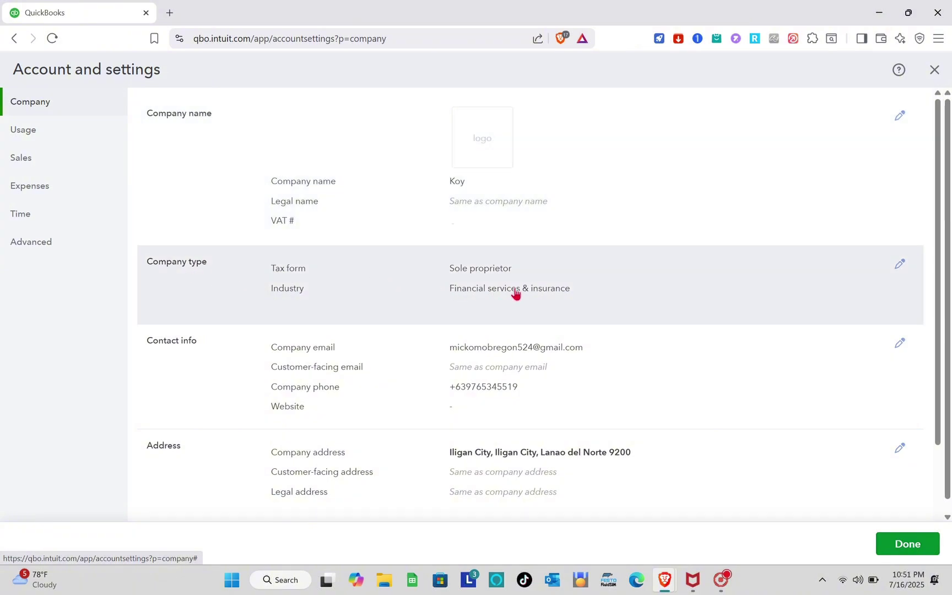
- Edit Company type, browse the industry list, and save without changing the industry
click(515, 293)
click(577, 307)
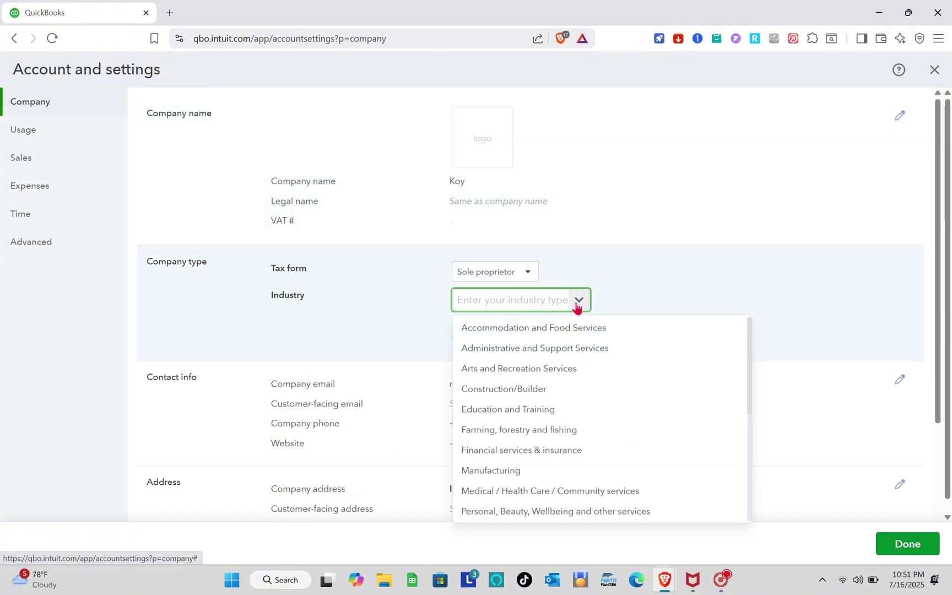
scroll(533, 453, down, 2)
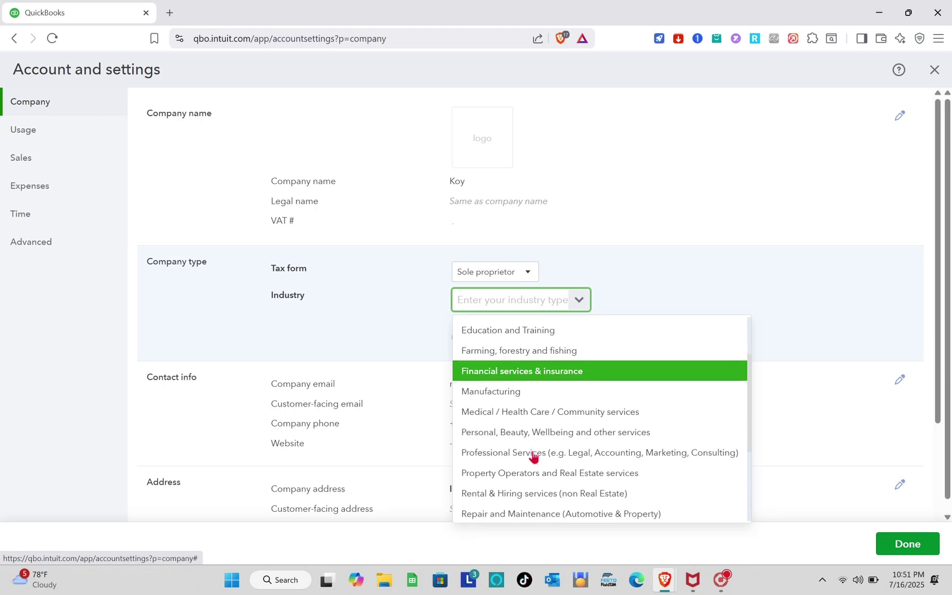
scroll(532, 453, down, 2)
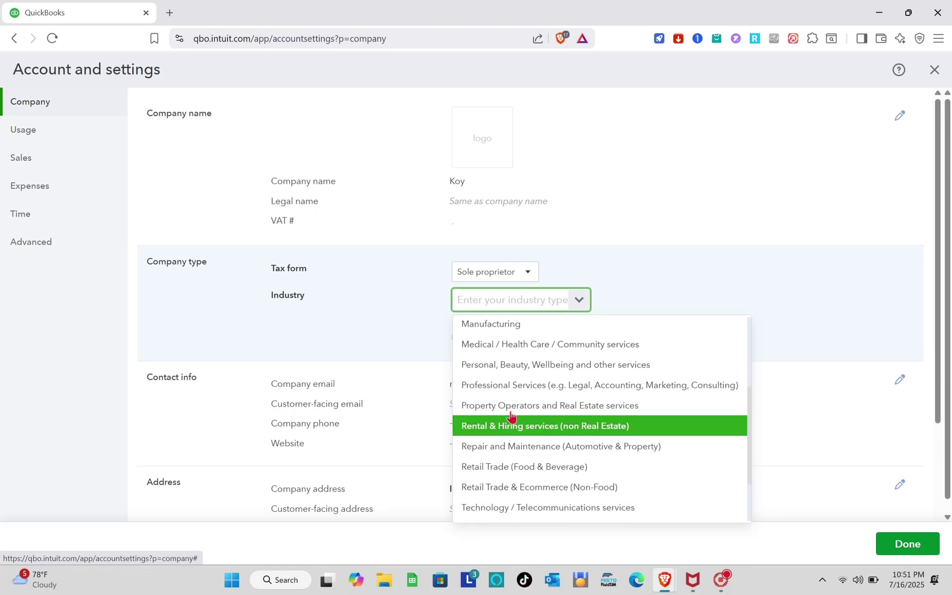
scroll(512, 418, down, 2)
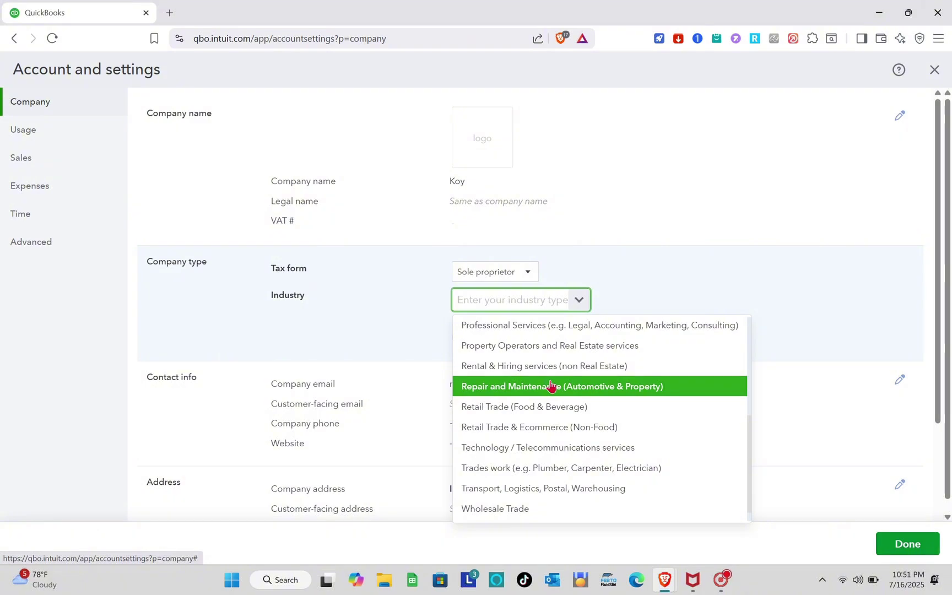
click(551, 386)
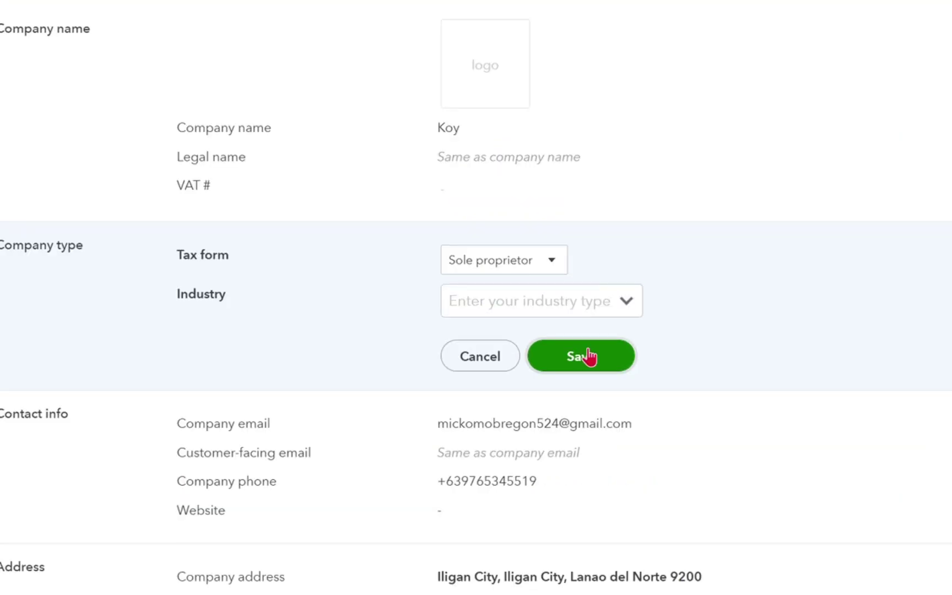
click(550, 337)
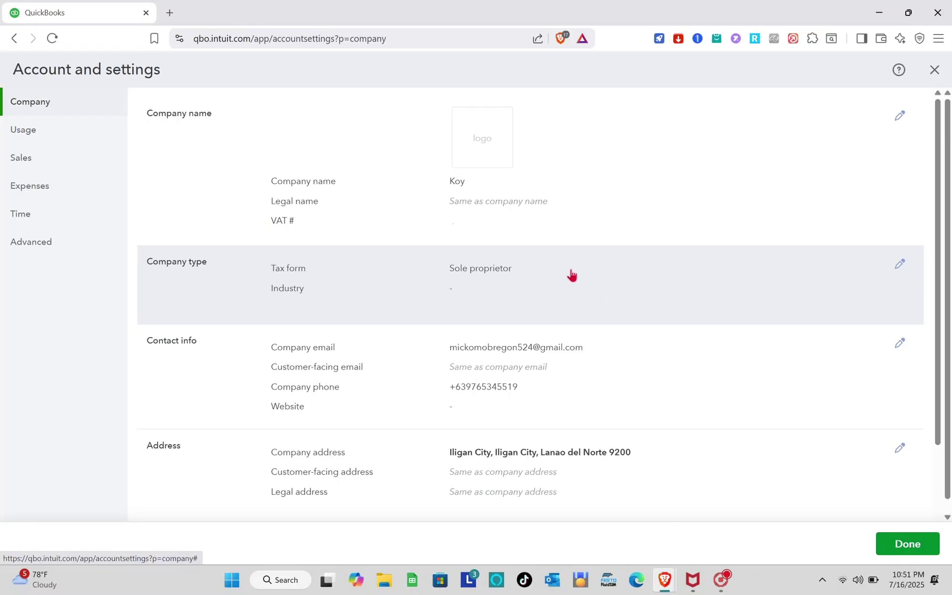
- Change the industry to Repair and Maintenance (Automotive & Property), save, and leave settings
click(572, 274)
click(560, 300)
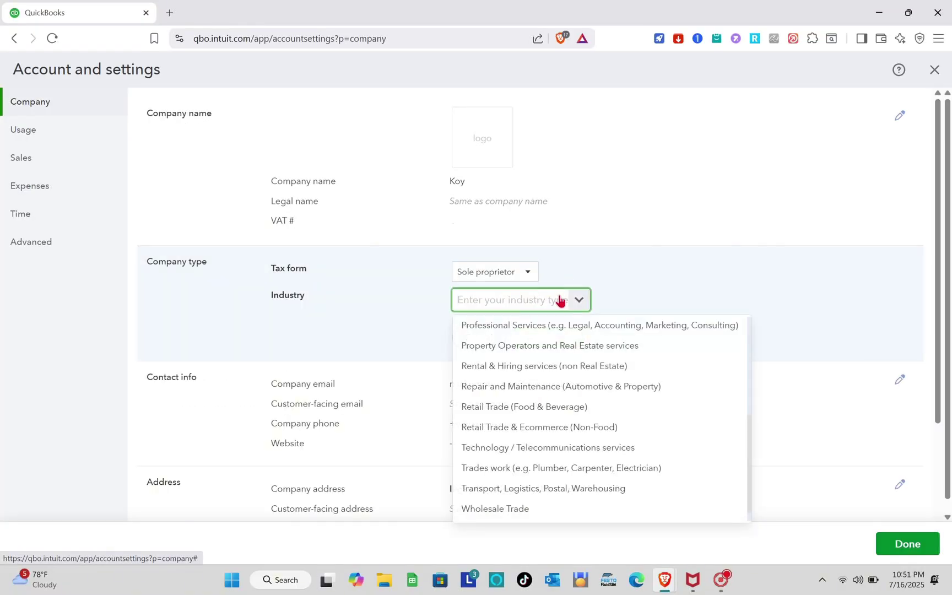
scroll(559, 468, down, 1)
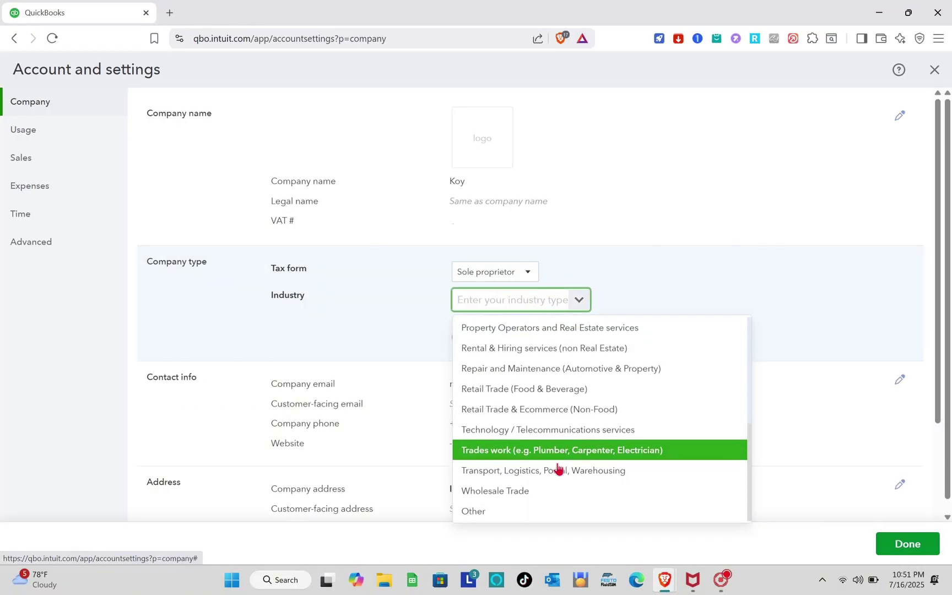
scroll(561, 410, up, 3)
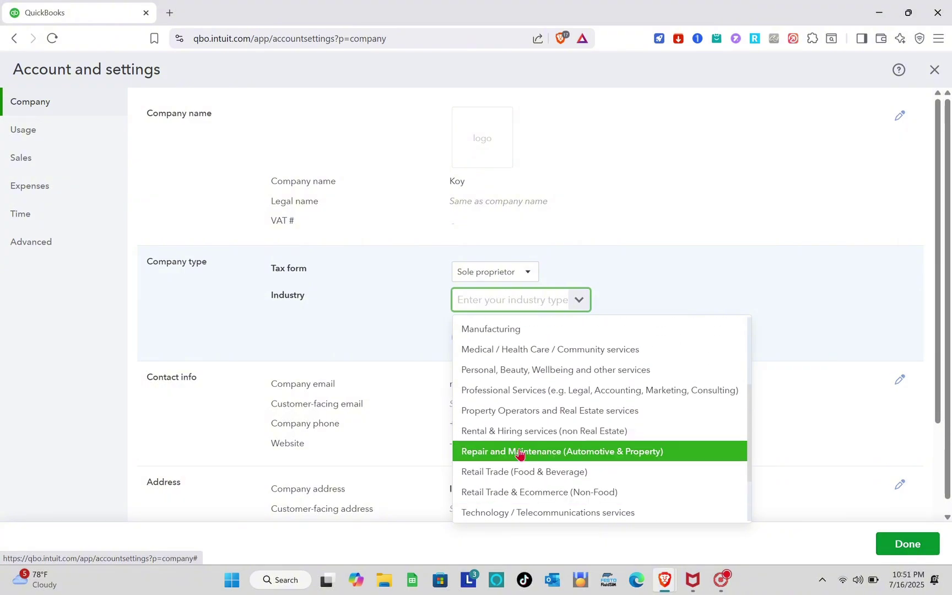
click(519, 453)
click(559, 338)
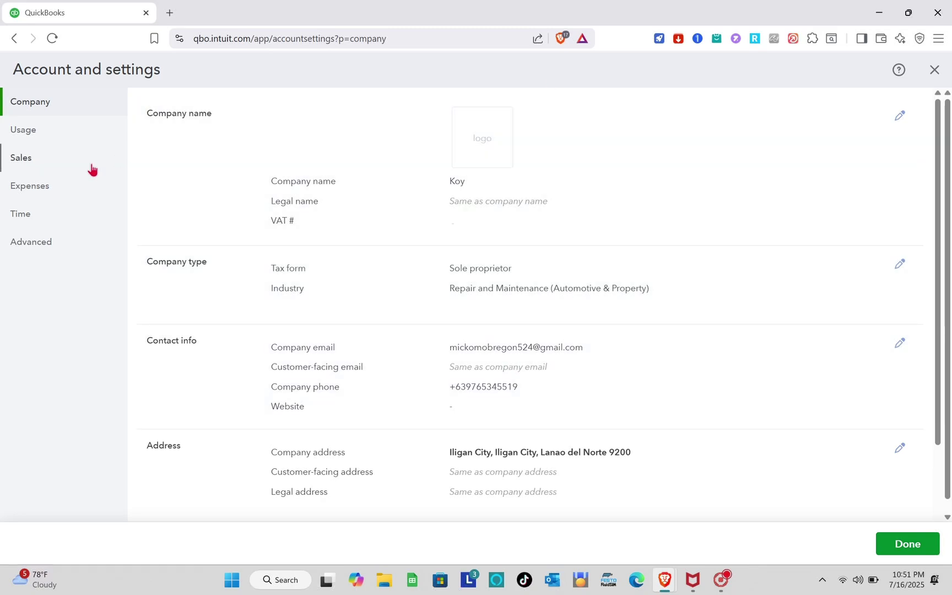
click(936, 69)
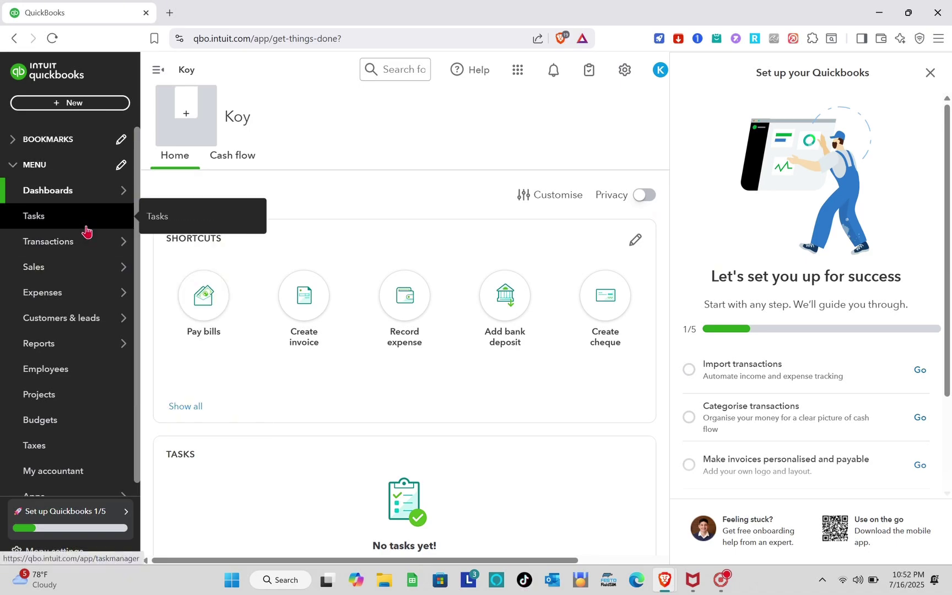
- Go to the Expenses page and show the New Transaction types, including Purchase order
mouse_move(95, 300)
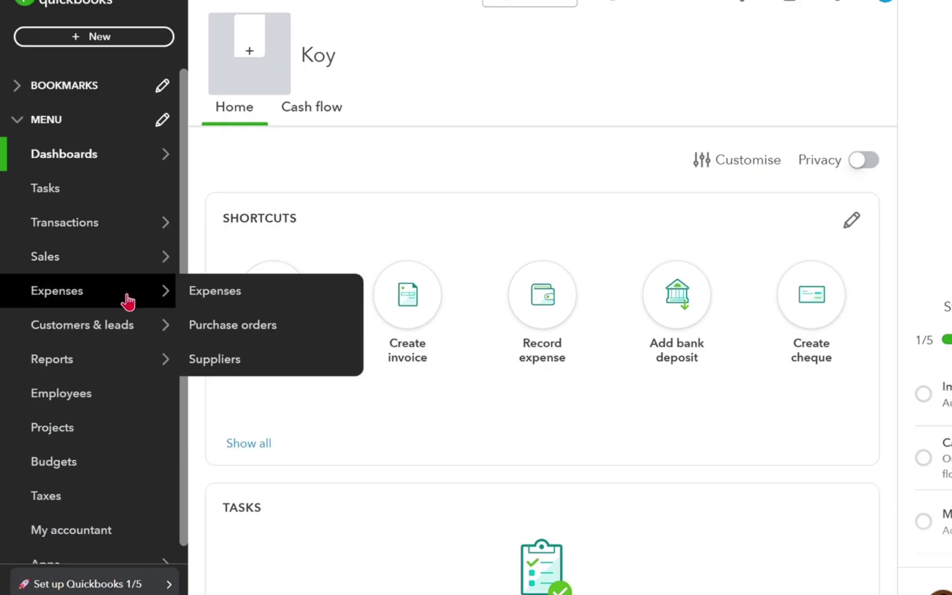
click(202, 295)
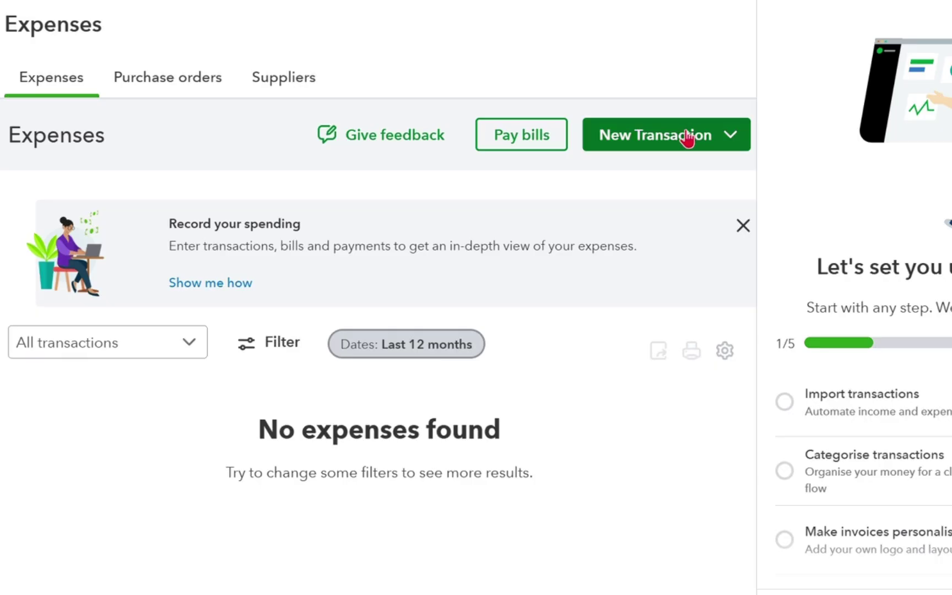
click(619, 187)
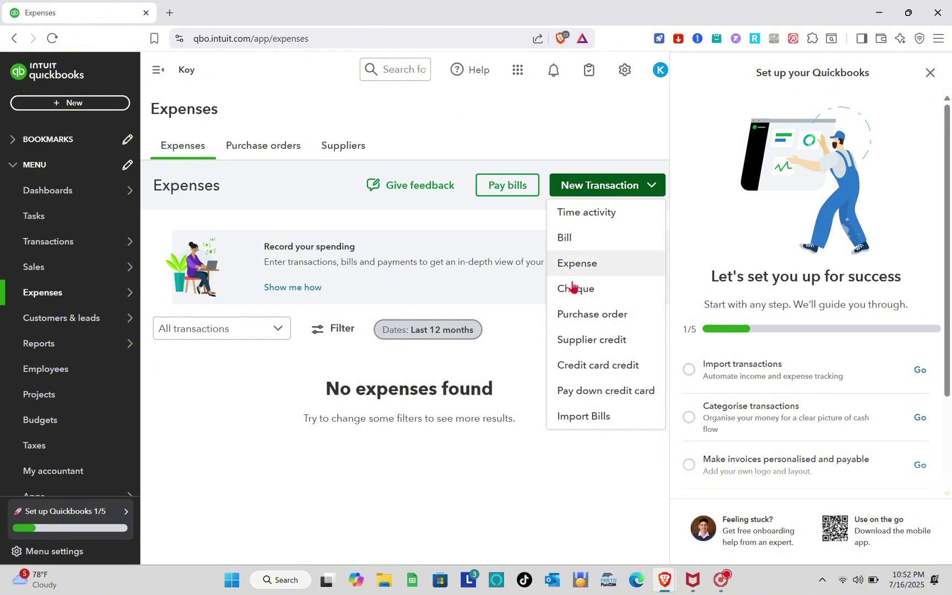
click(596, 318)
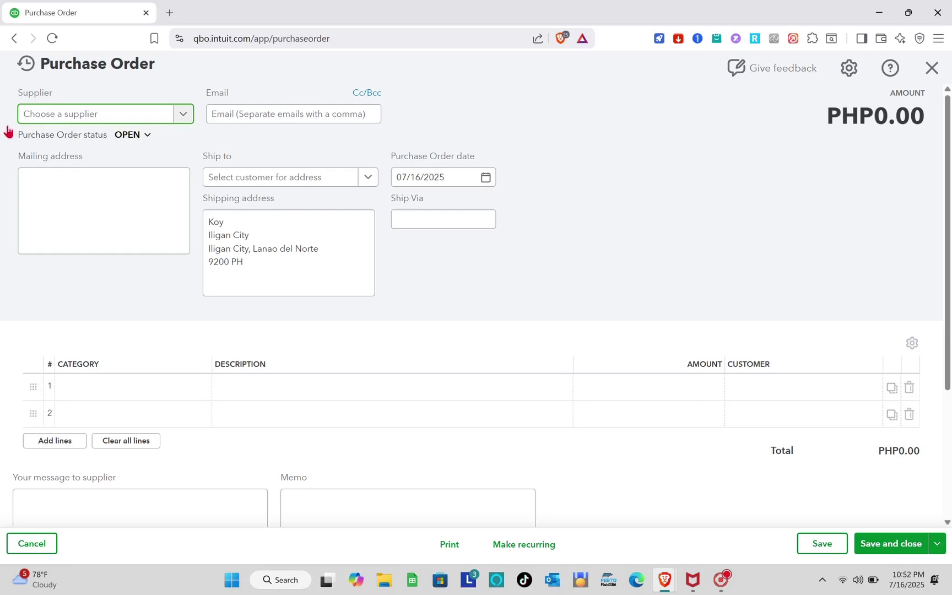
click(176, 117)
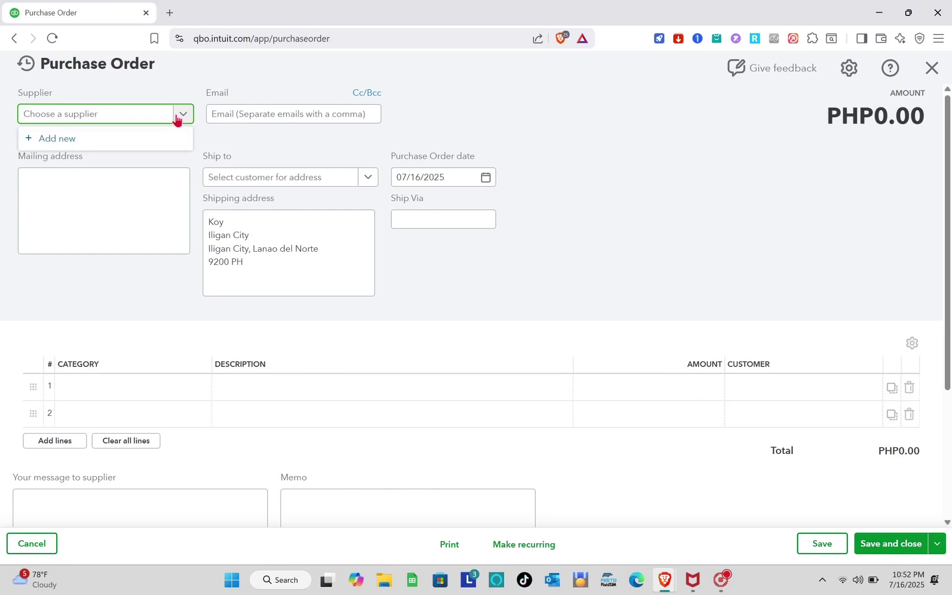
click(176, 118)
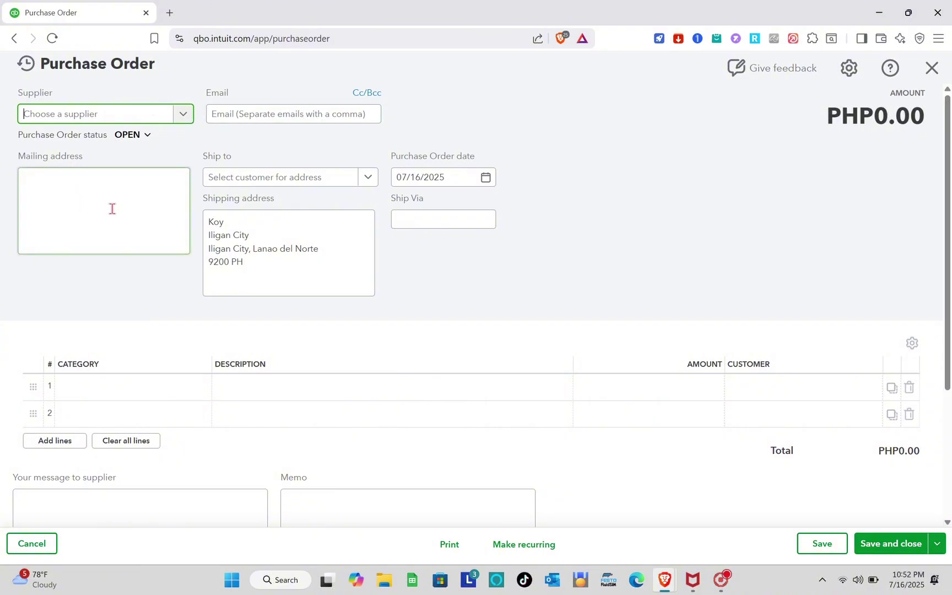
click(369, 181)
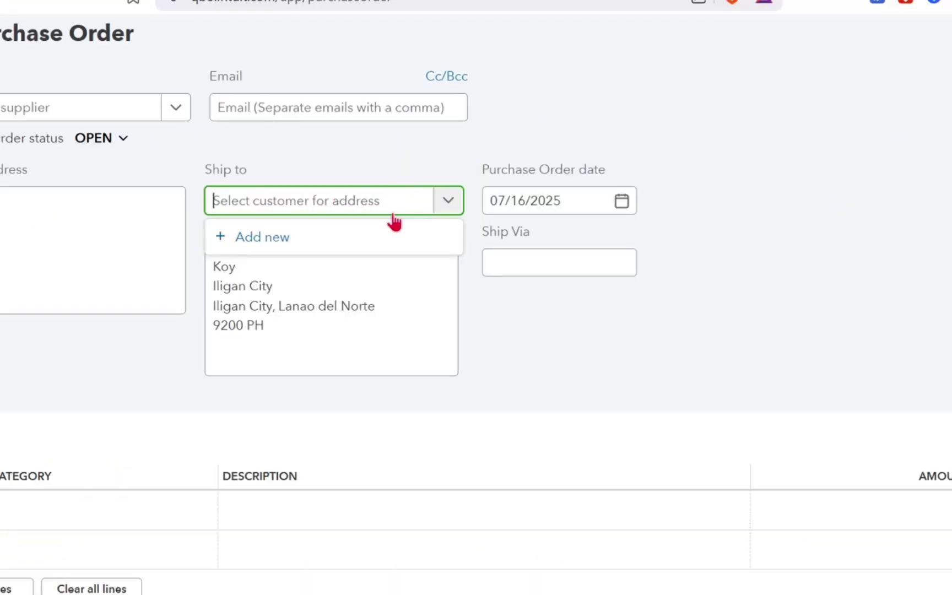
click(493, 324)
click(413, 176)
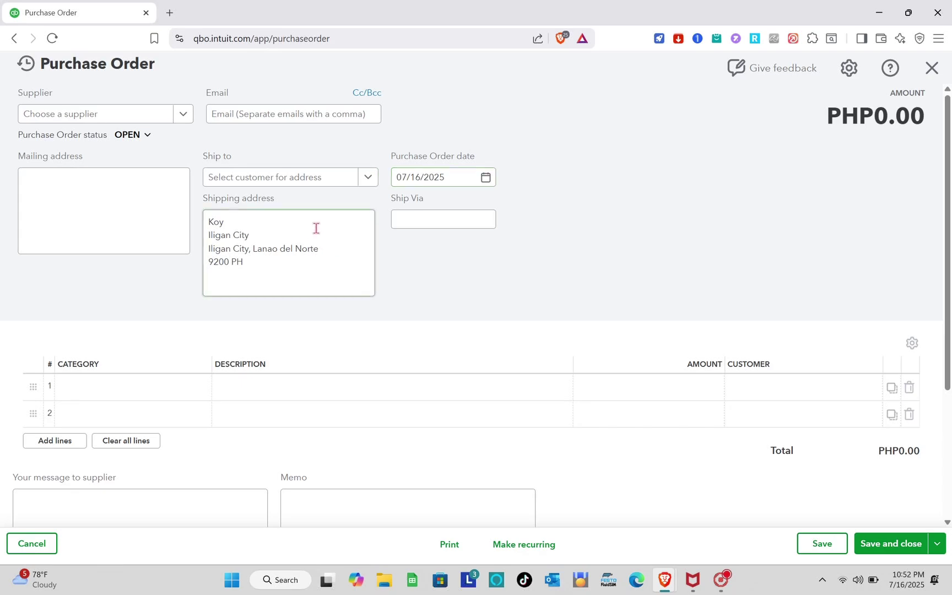
click(421, 224)
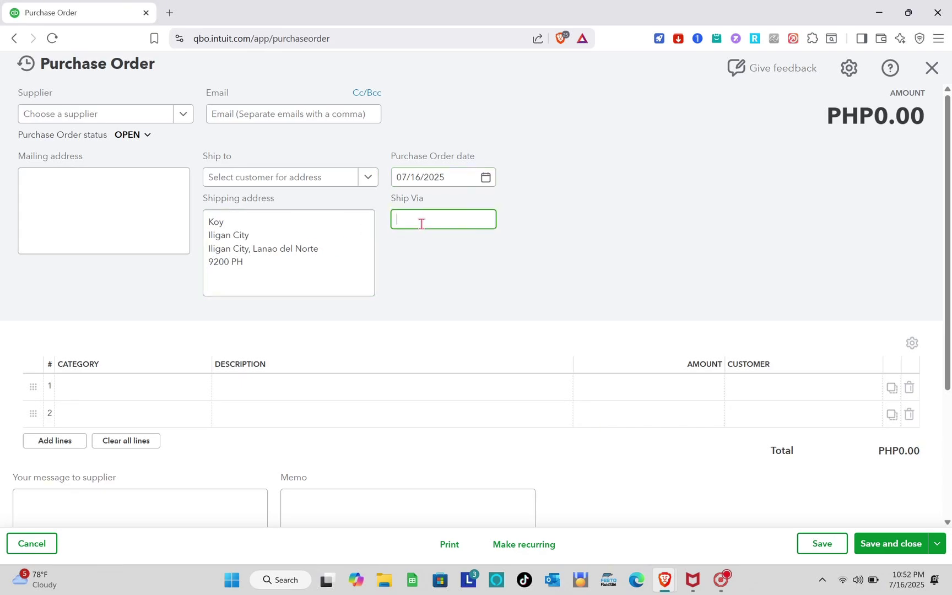
scroll(284, 326, down, 3)
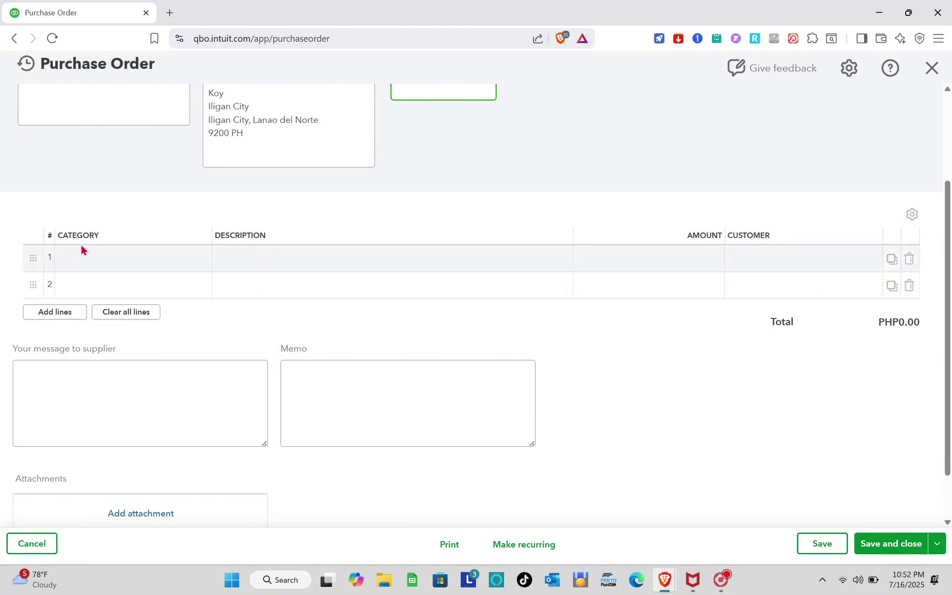
click(98, 252)
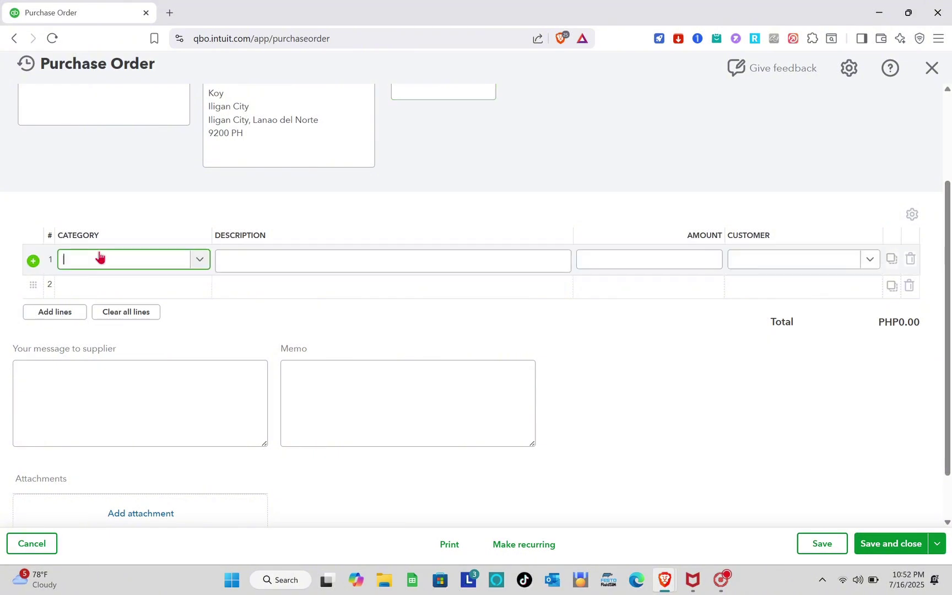
click(197, 260)
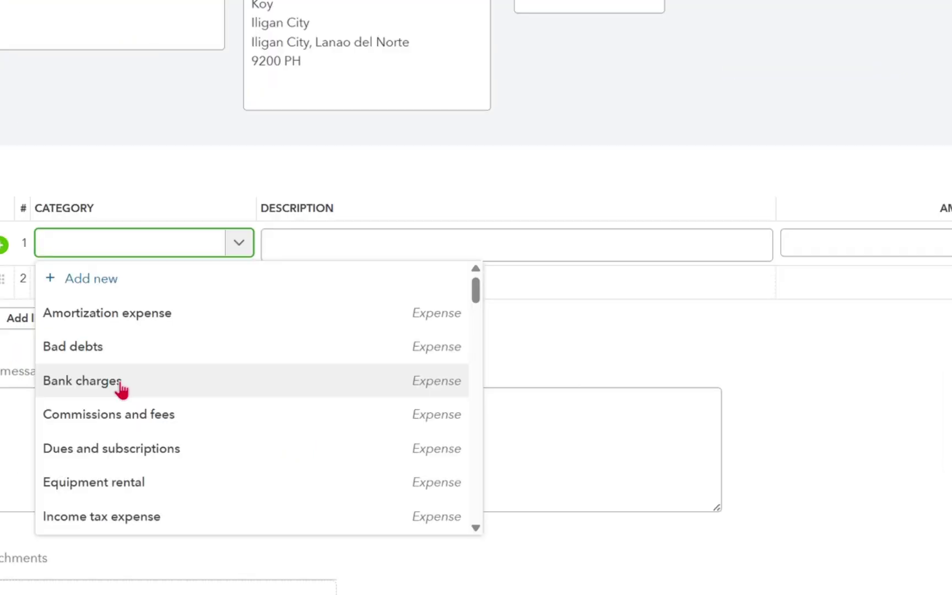
scroll(134, 413, down, 1)
scroll(145, 466, down, 2)
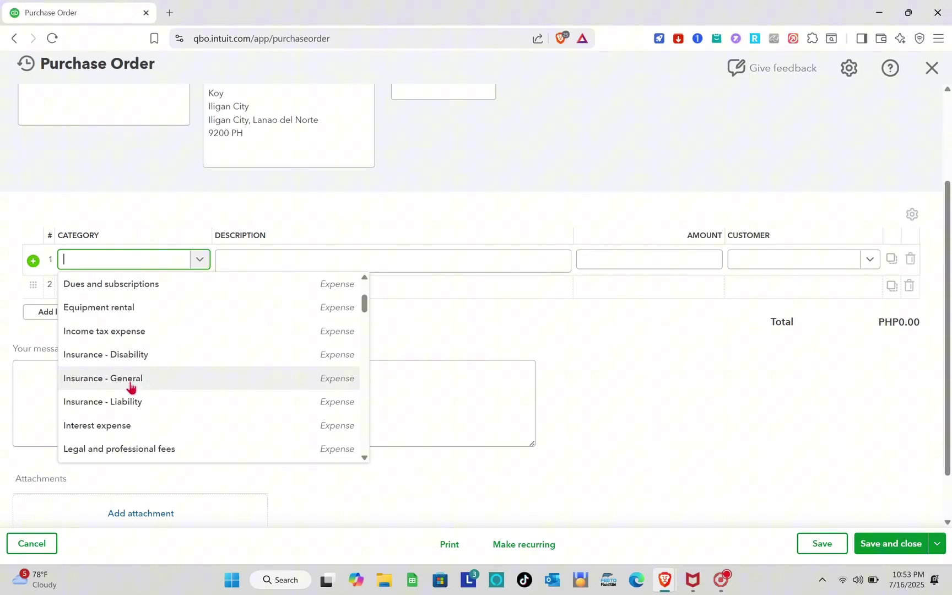
scroll(131, 389, down, 3)
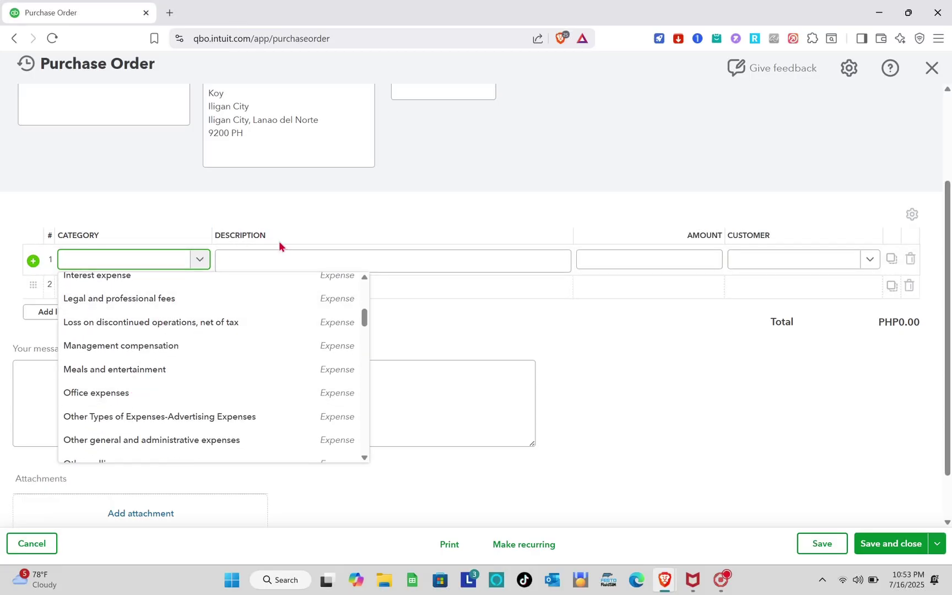
click(297, 257)
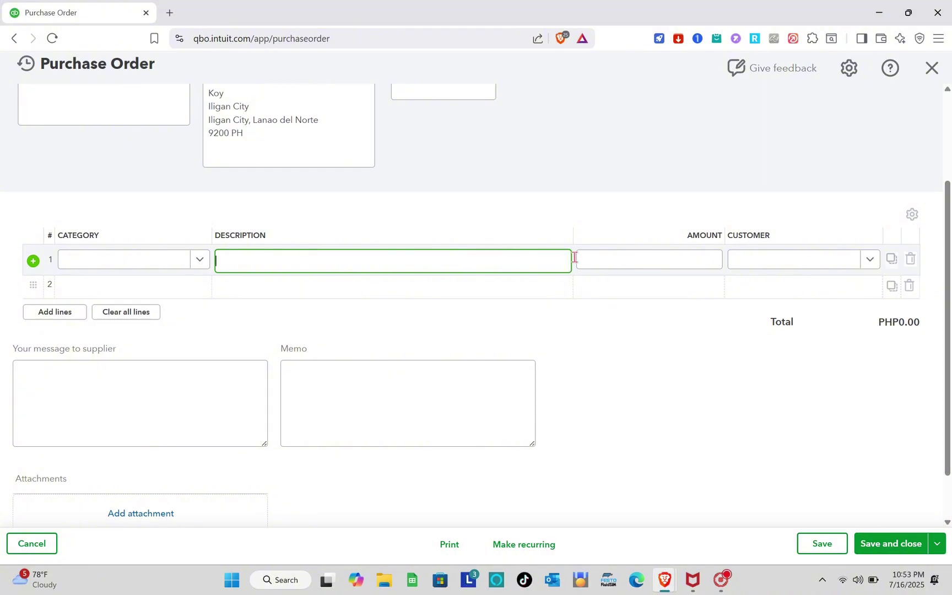
click(657, 262)
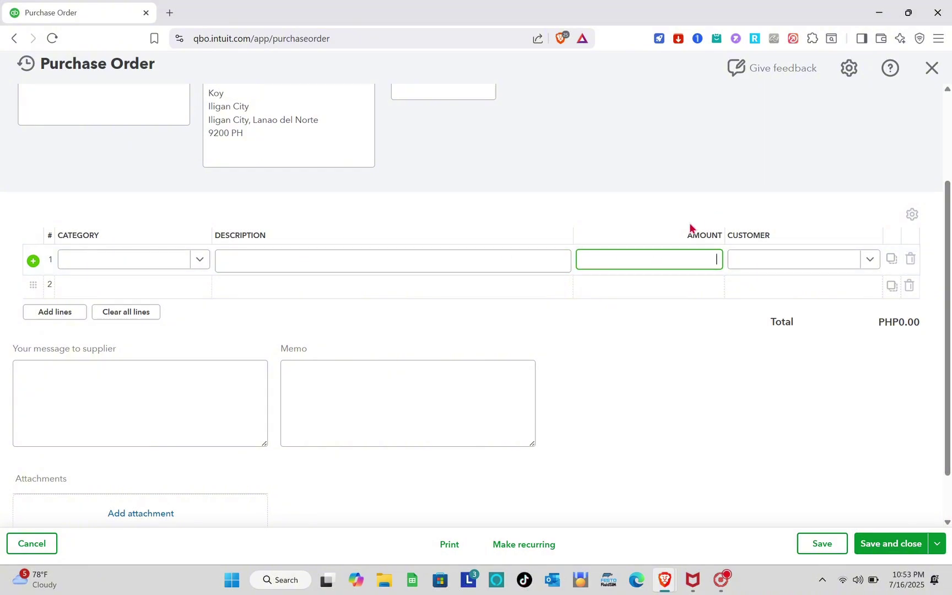
click(869, 261)
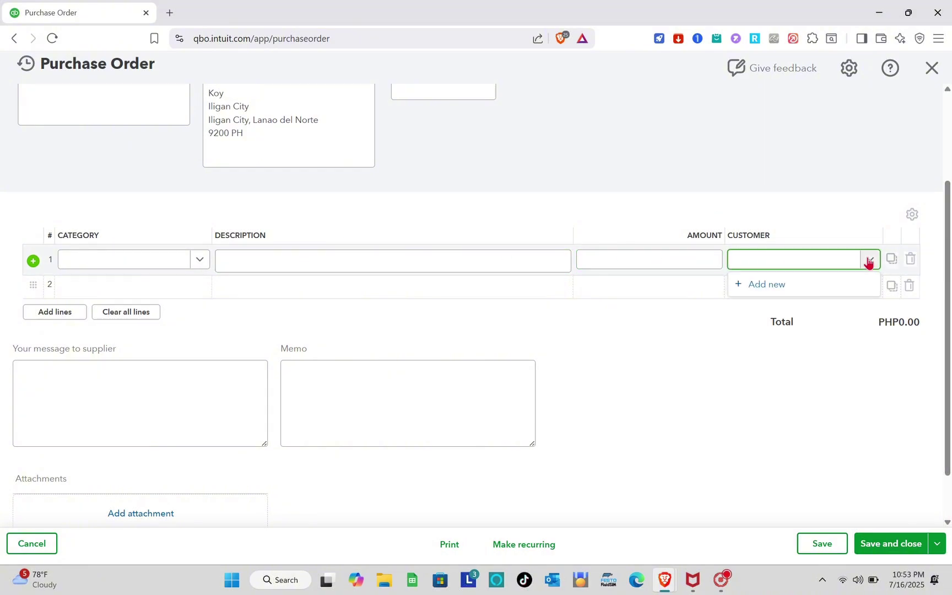
click(869, 261)
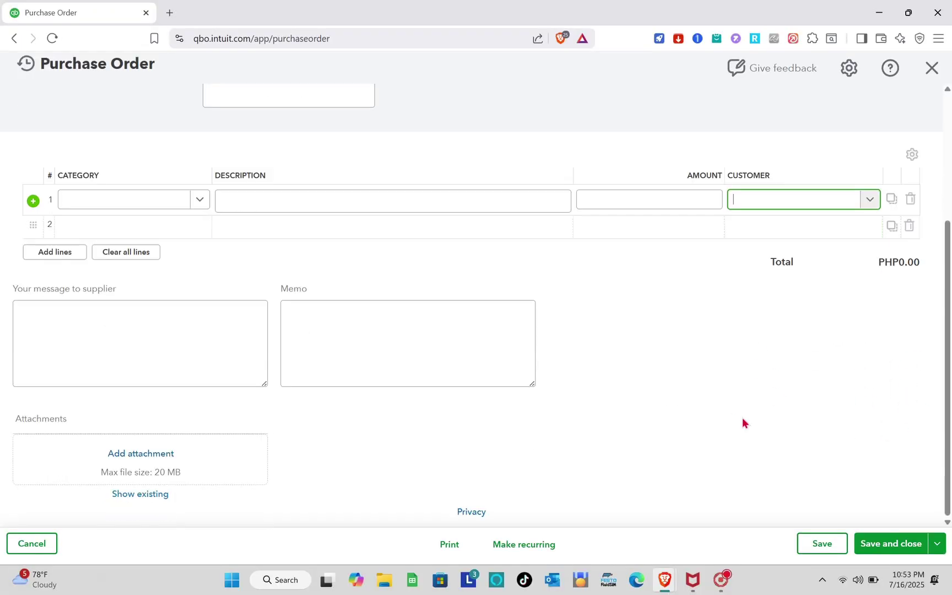
click(82, 359)
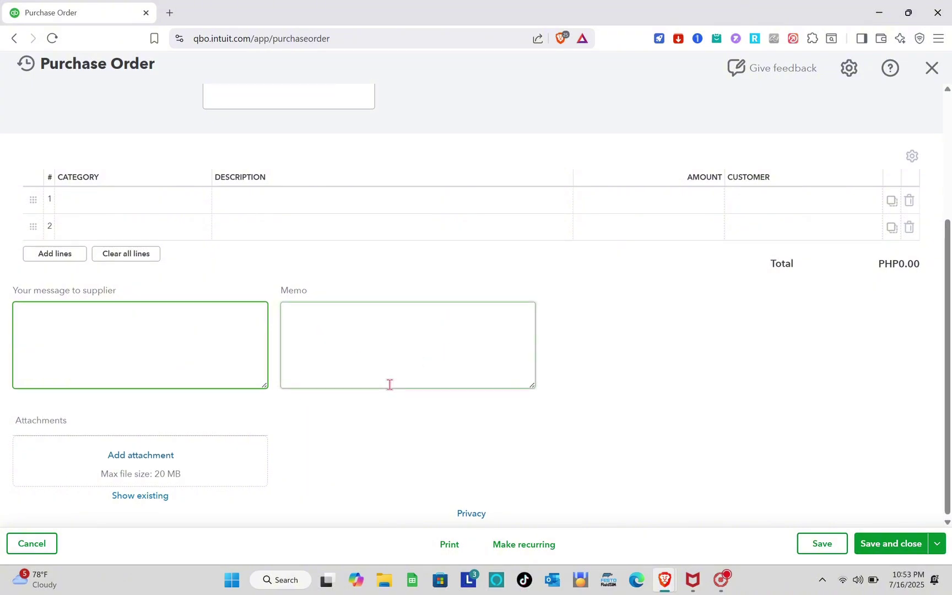
scroll(389, 384, up, 3)
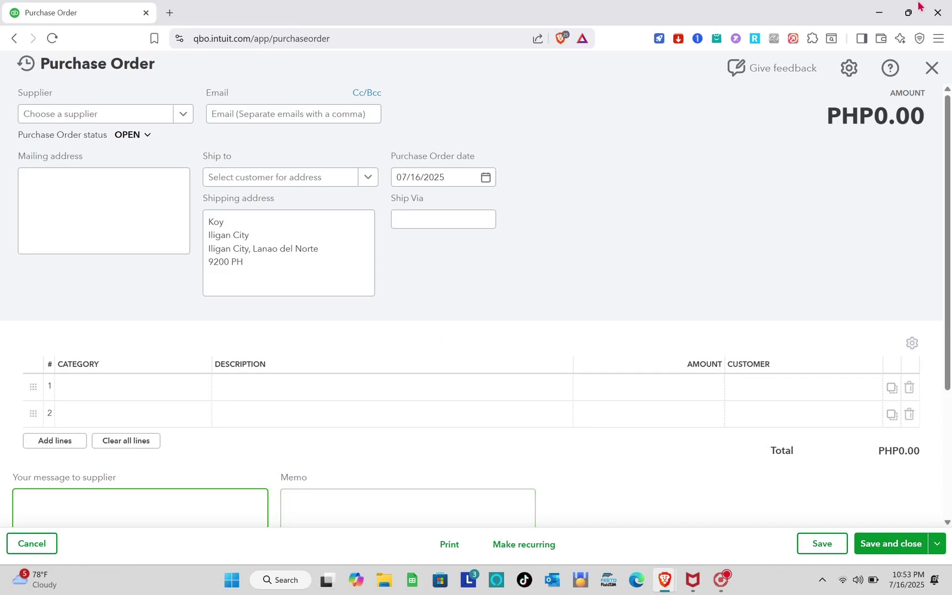
- Discard the unsaved purchase order and go to the Suppliers list under Expenses
click(930, 68)
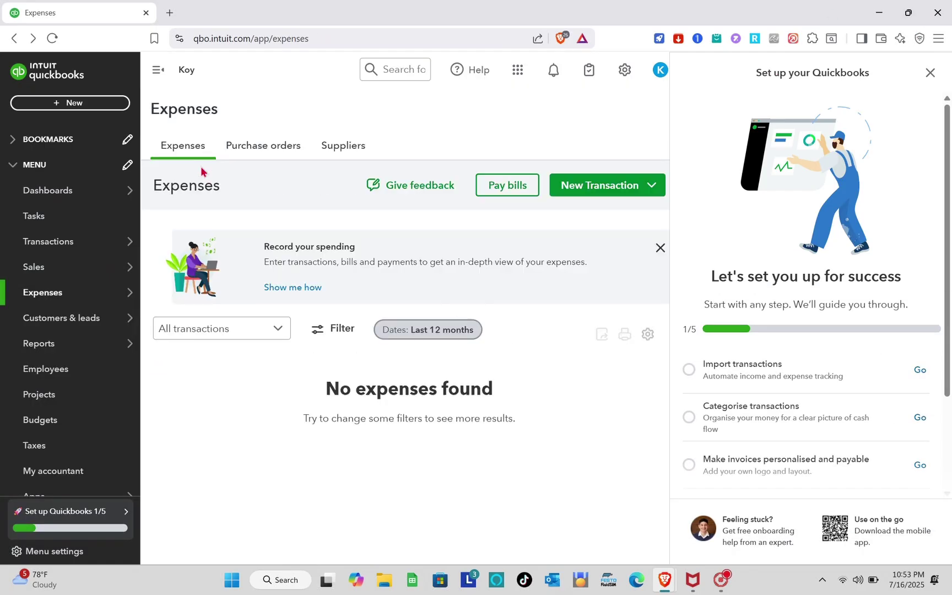
mouse_move(78, 302)
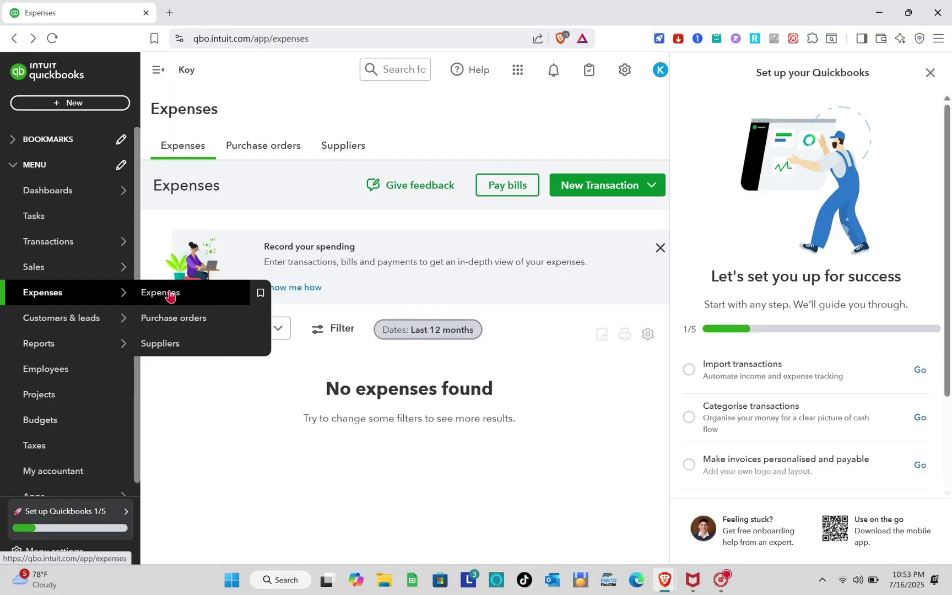
click(160, 343)
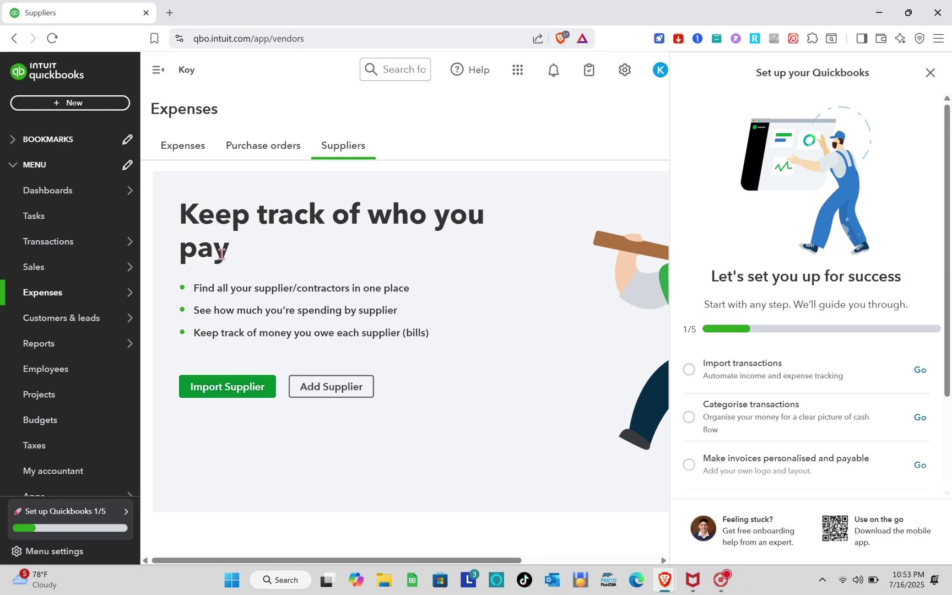
click(333, 387)
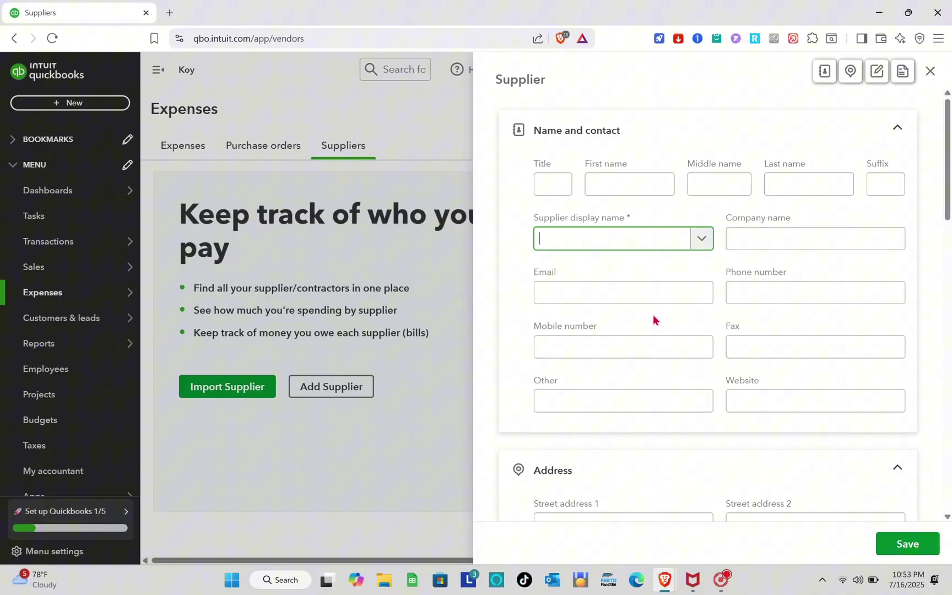
scroll(518, 330, down, 1)
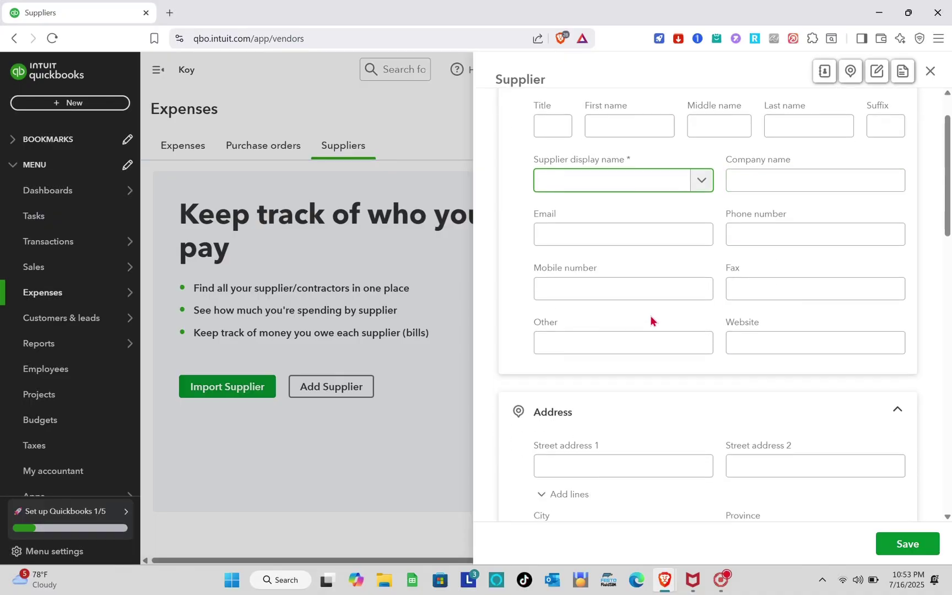
scroll(650, 315, down, 4)
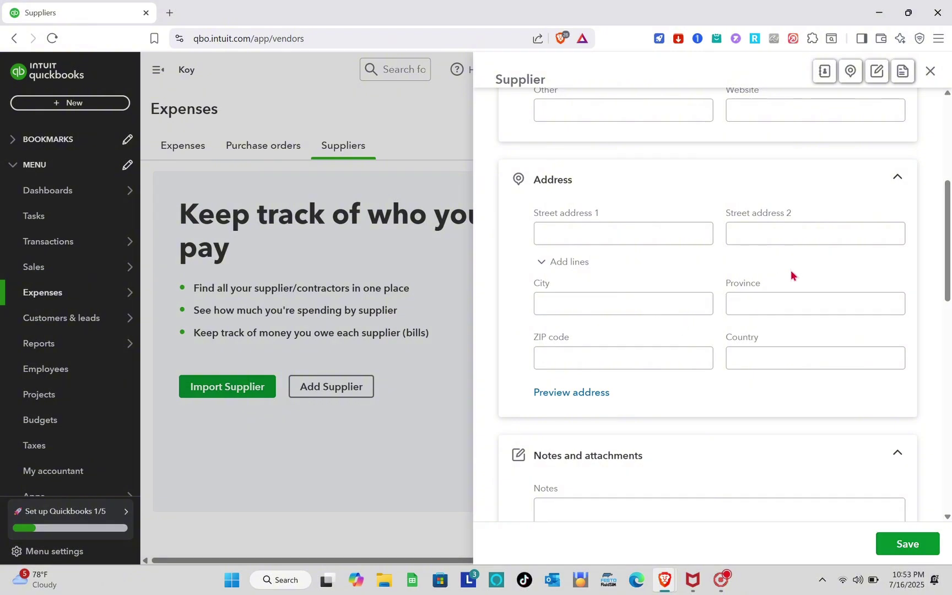
click(750, 313)
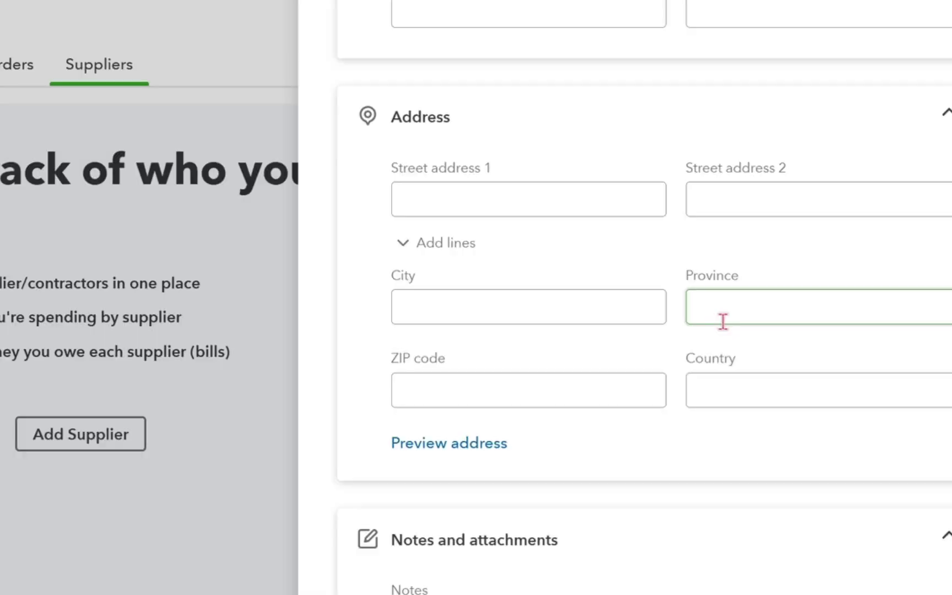
scroll(723, 321, down, 20)
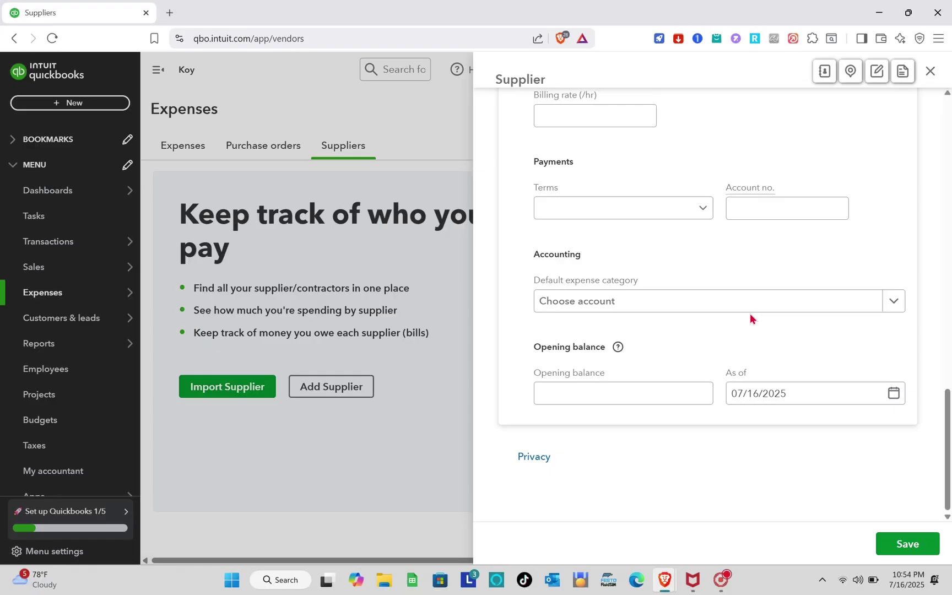
scroll(724, 327, up, 20)
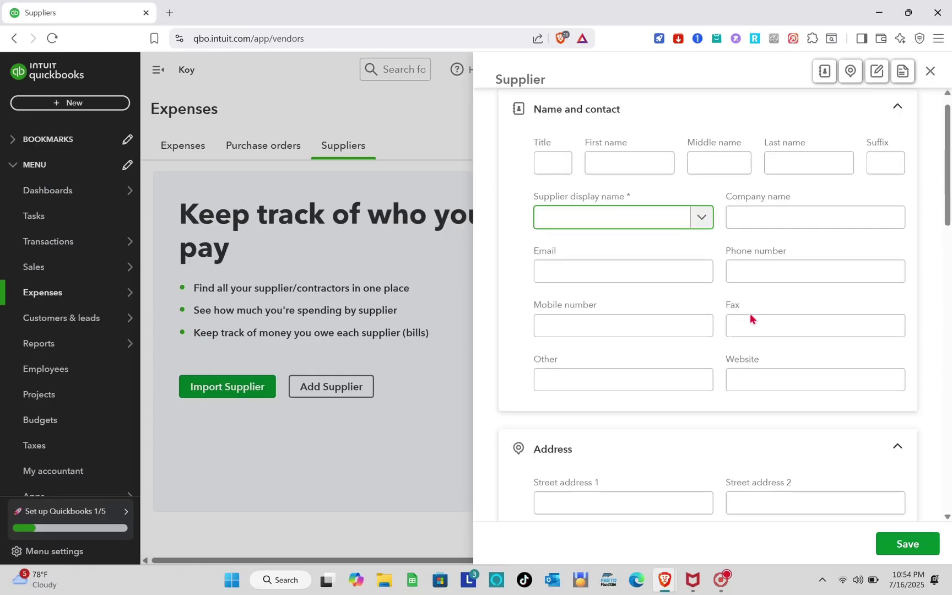
click(930, 70)
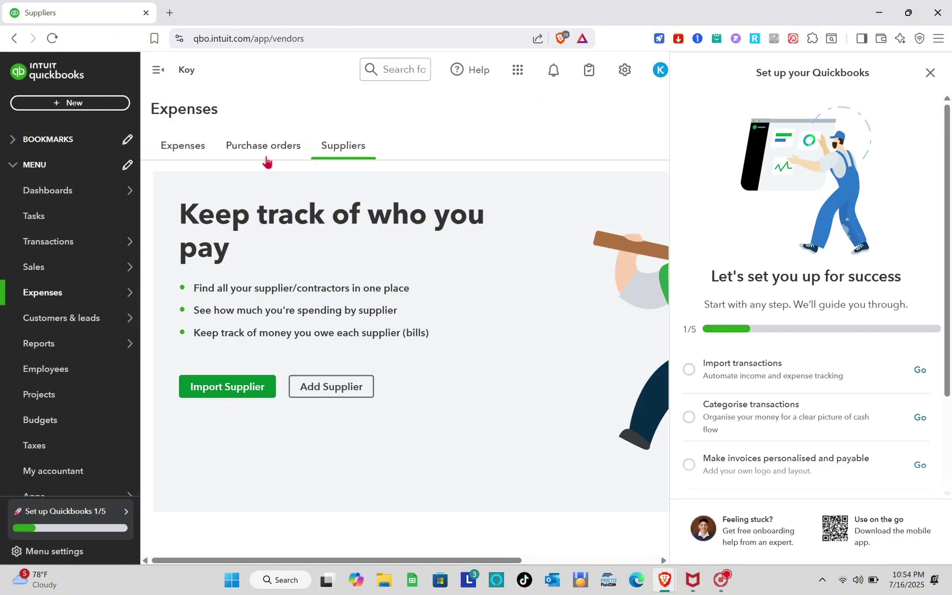
- Return to the Expenses list and look over the New Transaction options without choosing one
click(194, 150)
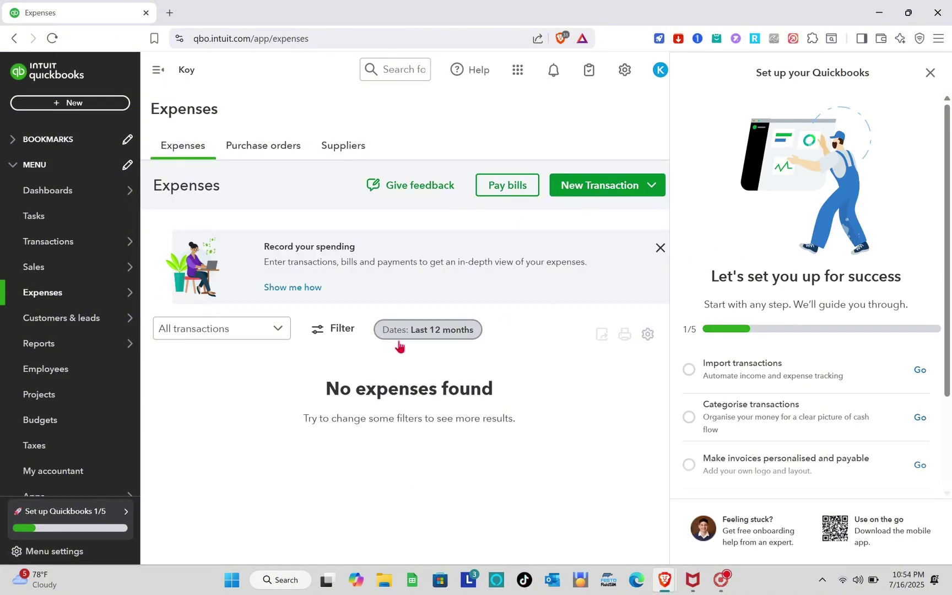
click(653, 188)
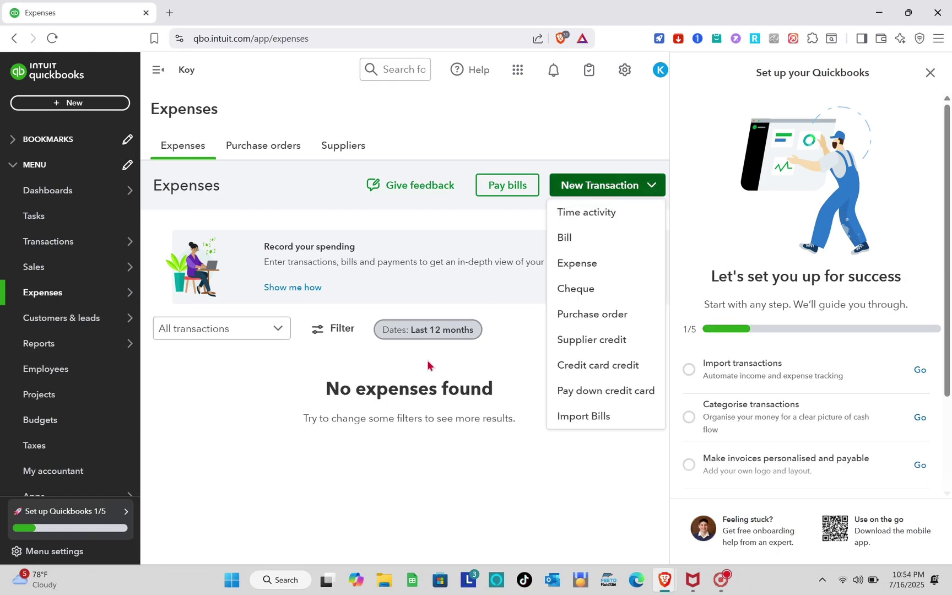
click(312, 390)
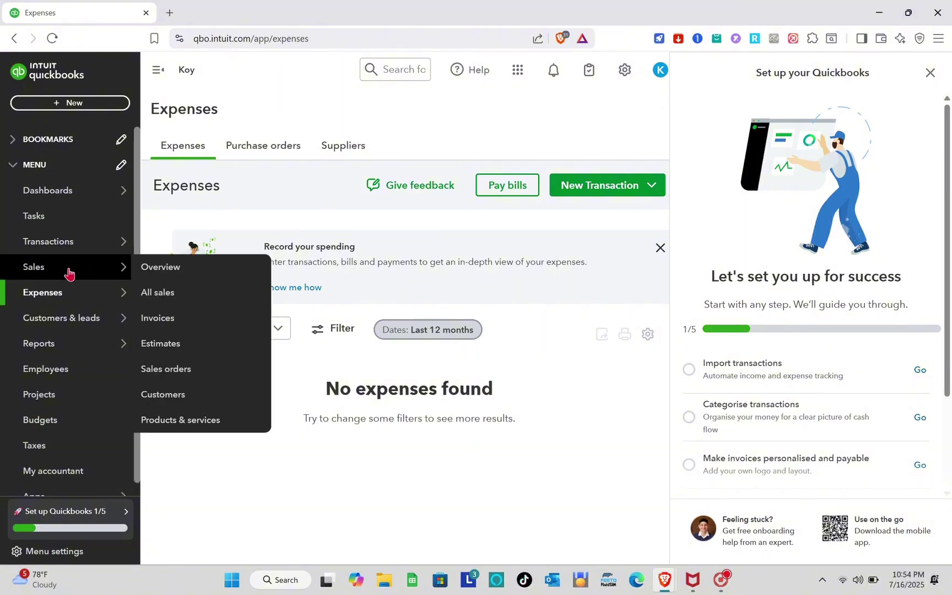
mouse_move(87, 319)
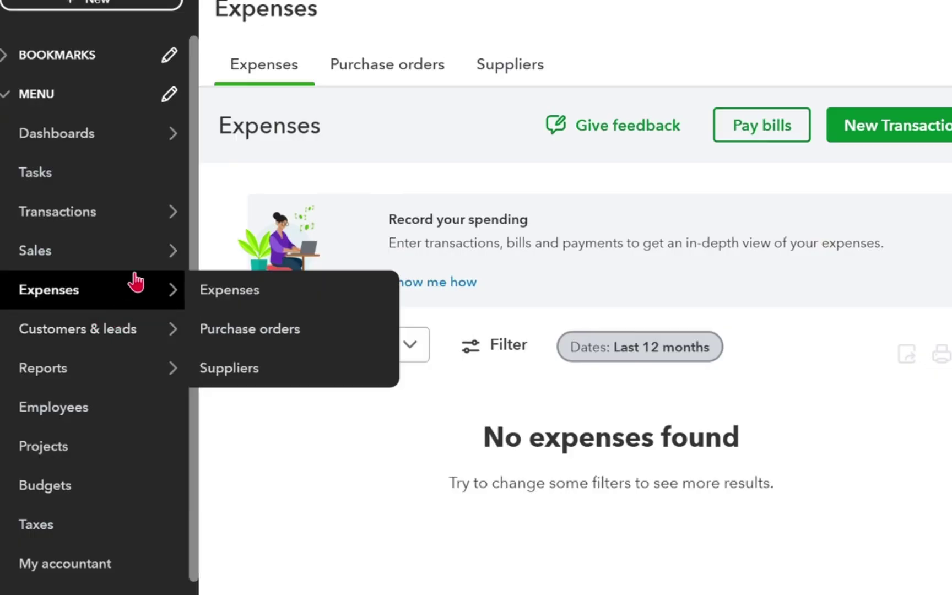
mouse_move(139, 244)
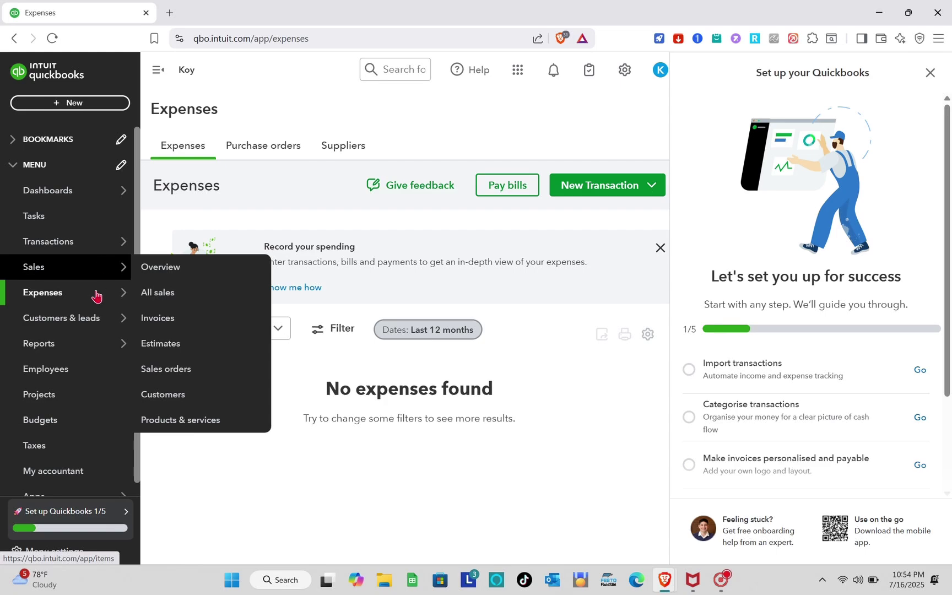
- Go to Budgets, dismiss the setup guide, and start a new budget
click(85, 419)
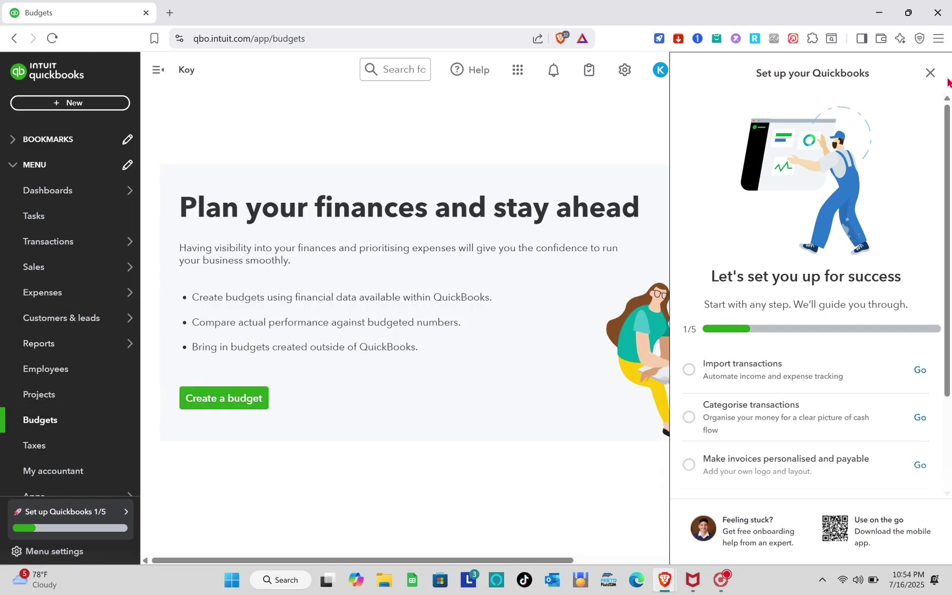
click(930, 73)
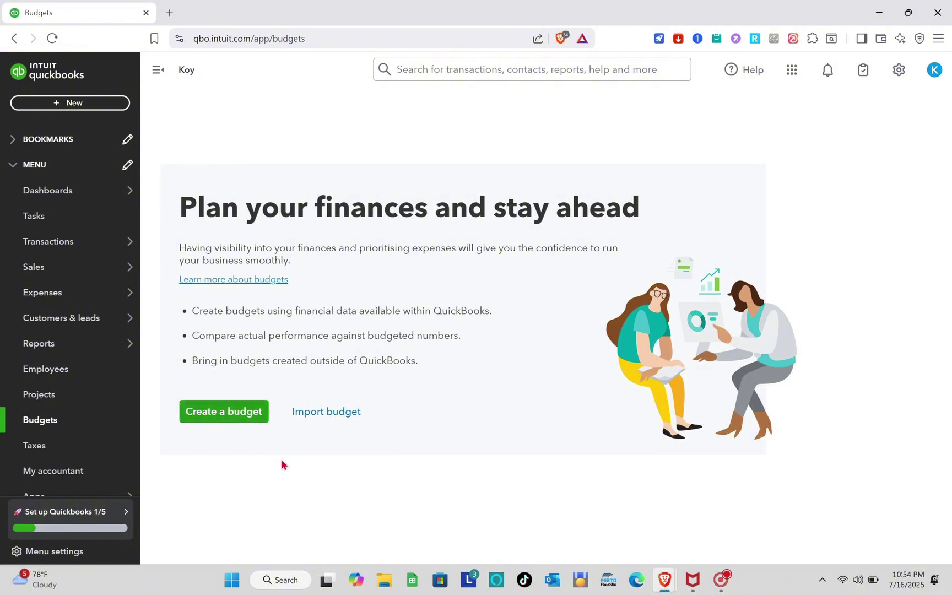
click(245, 413)
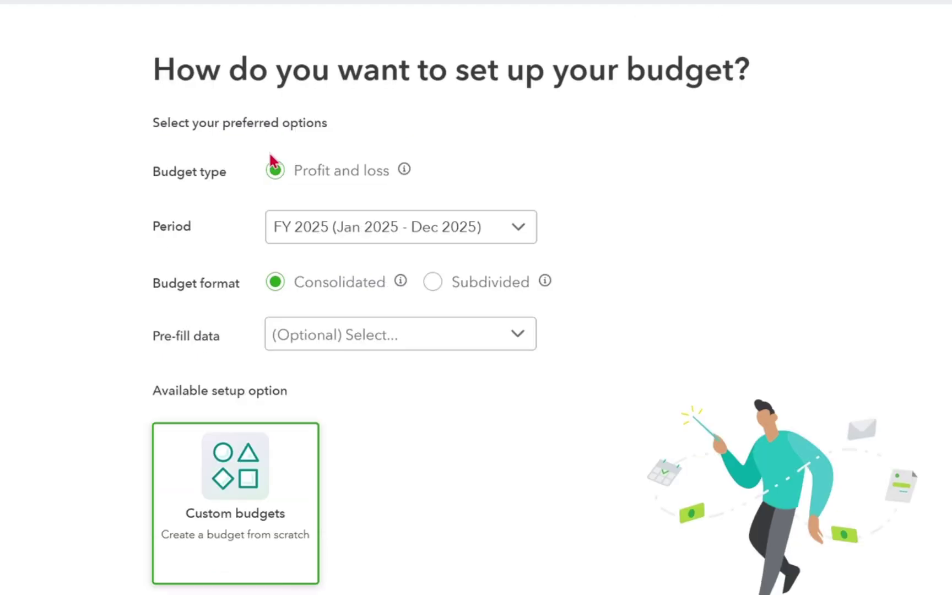
- Keep the budget period at FY 2025 and leave pre-fill data unselected
click(396, 234)
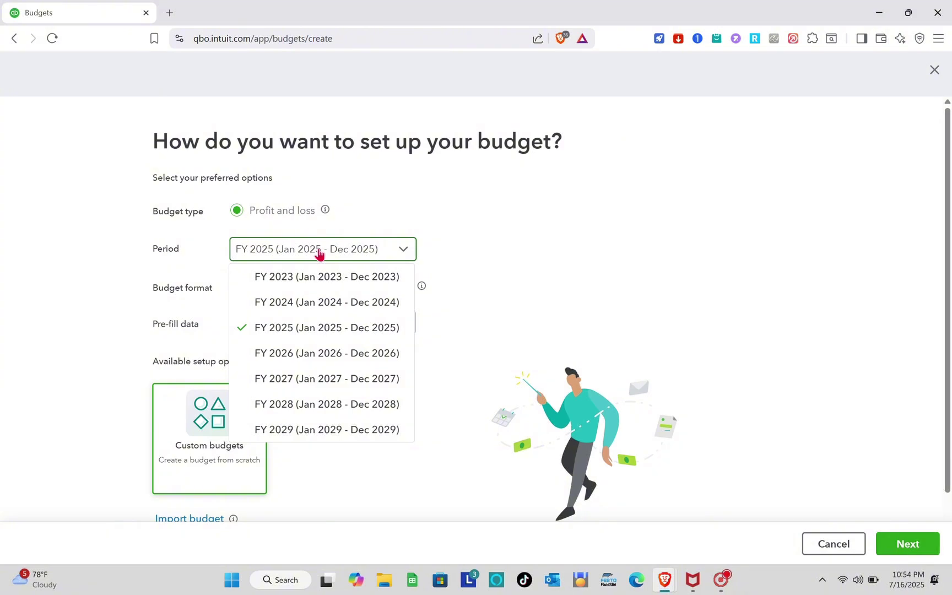
click(318, 253)
click(319, 253)
click(316, 257)
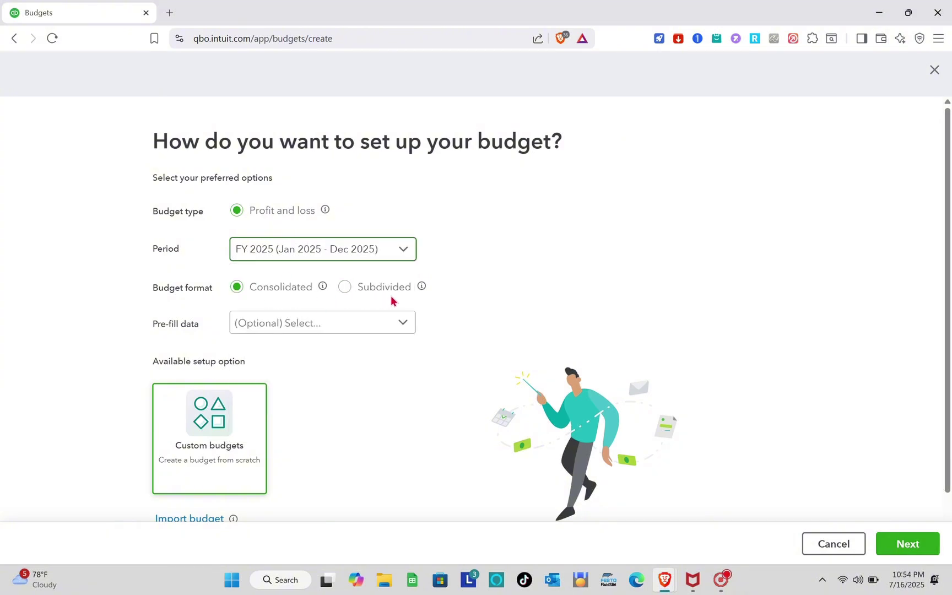
click(276, 331)
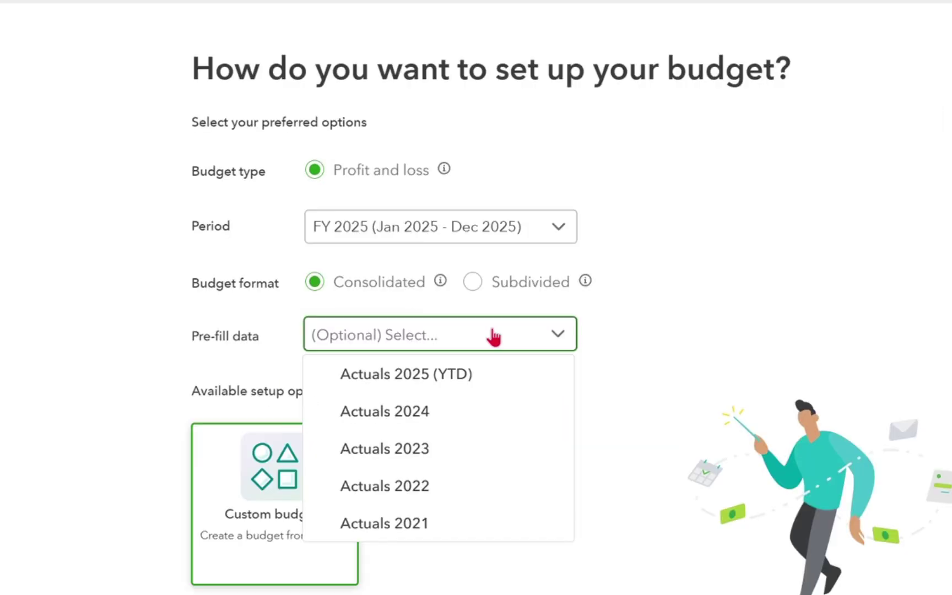
click(494, 337)
scroll(472, 469, down, 1)
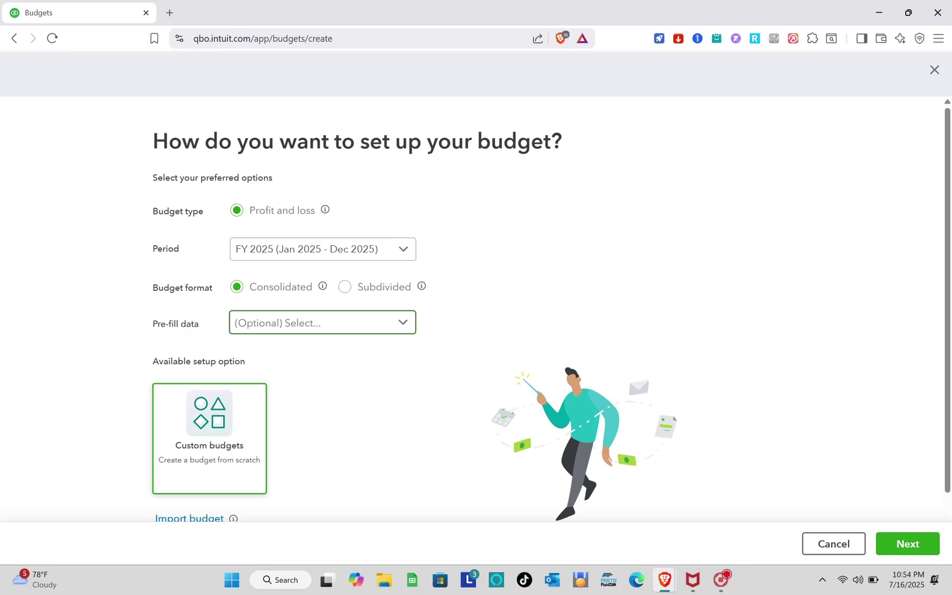
- Browse the Jan–Mar 2025 monthly grid and save Budget_FY25_P&L without entering amounts
click(909, 545)
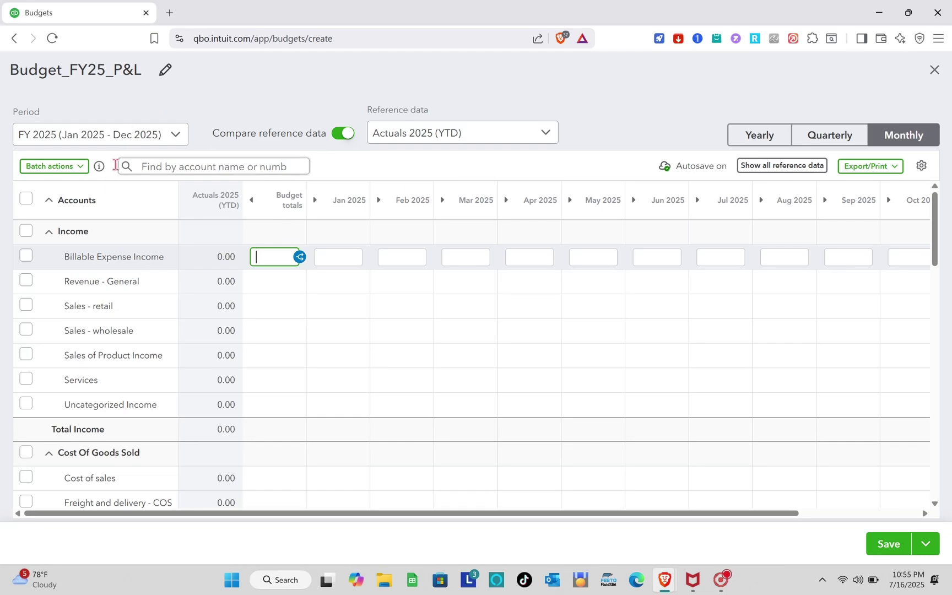
scroll(259, 259, down, 3)
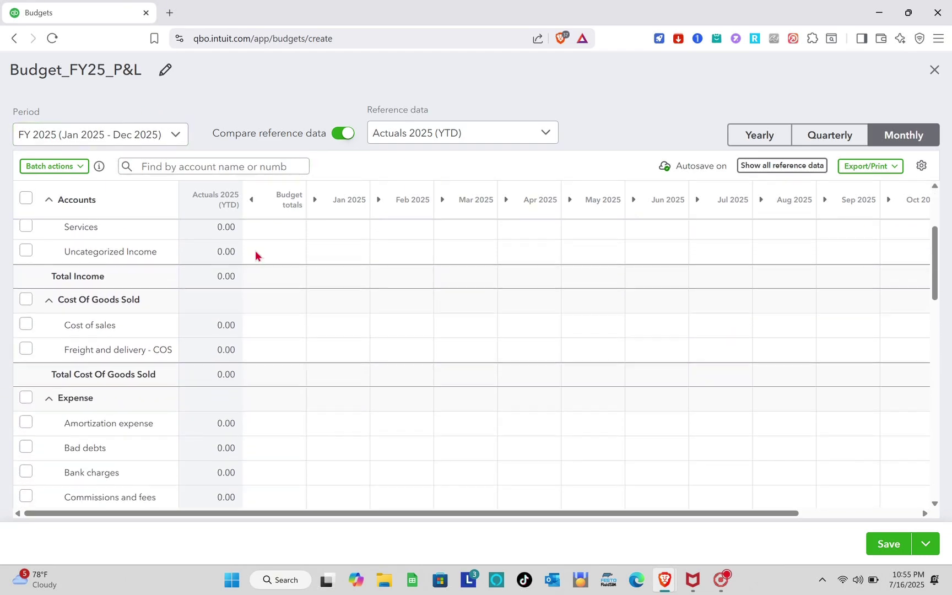
scroll(255, 251, down, 3)
scroll(256, 251, up, 6)
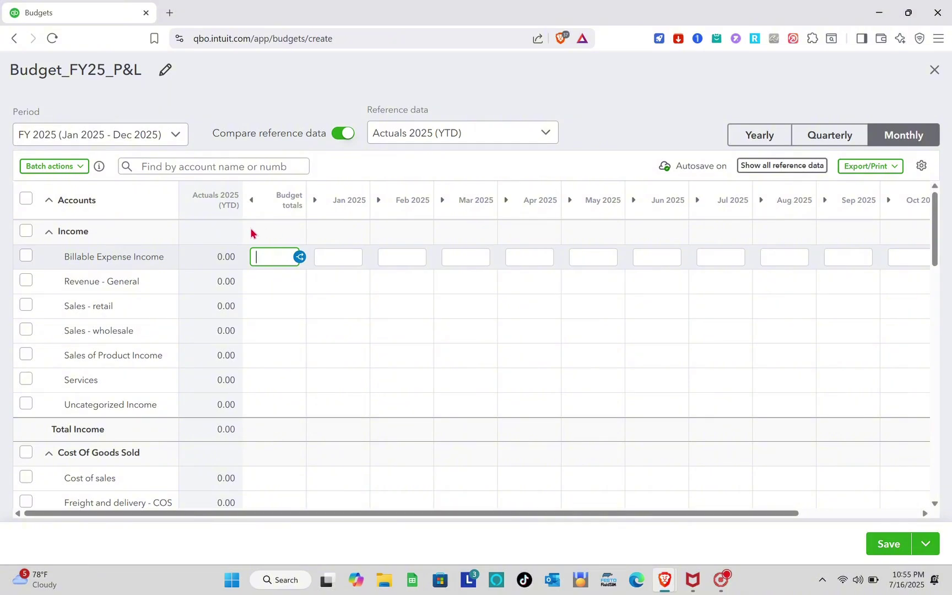
click(354, 261)
click(407, 260)
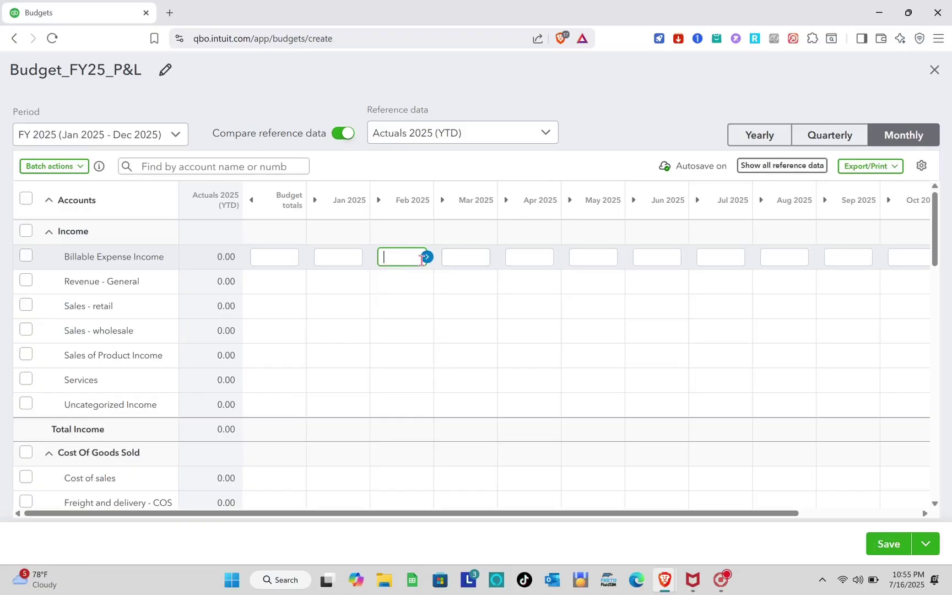
click(464, 258)
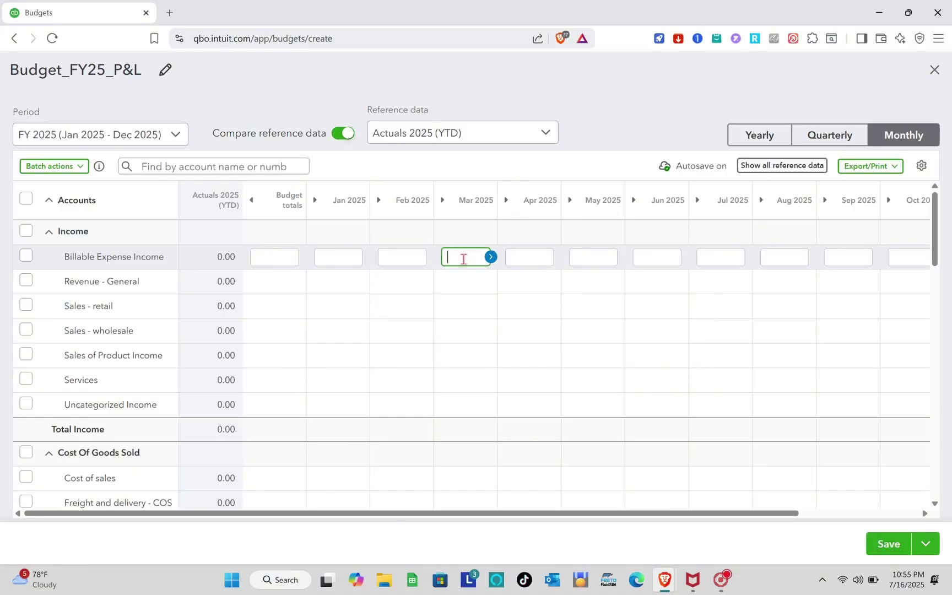
scroll(699, 267, down, 4)
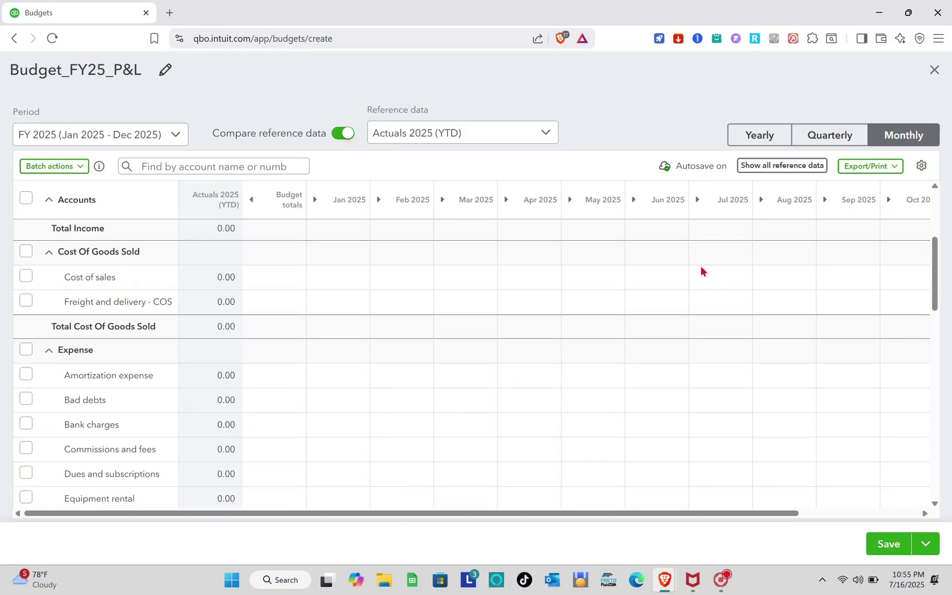
drag(734, 518, 931, 503)
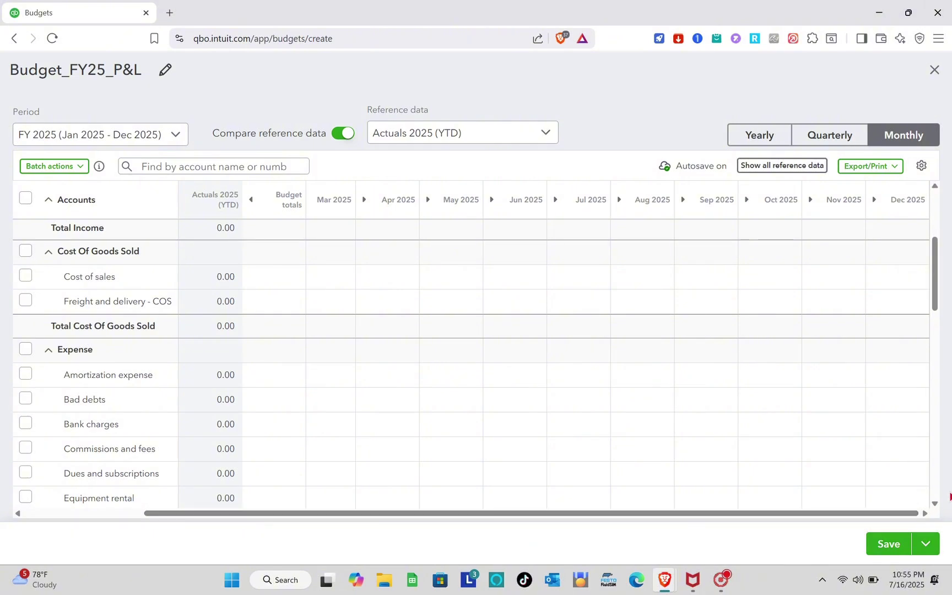
scroll(675, 324, down, 5)
scroll(675, 324, up, 10)
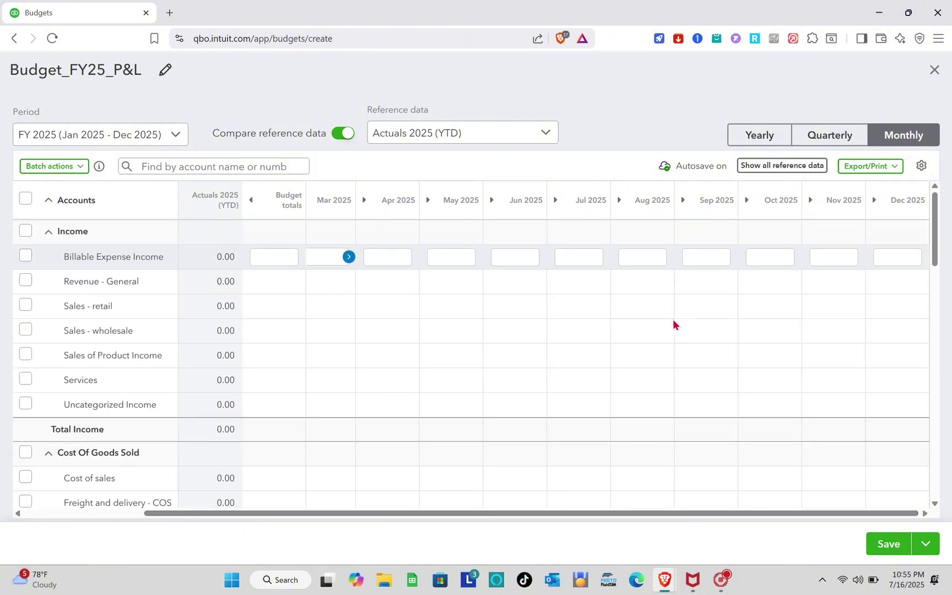
click(904, 543)
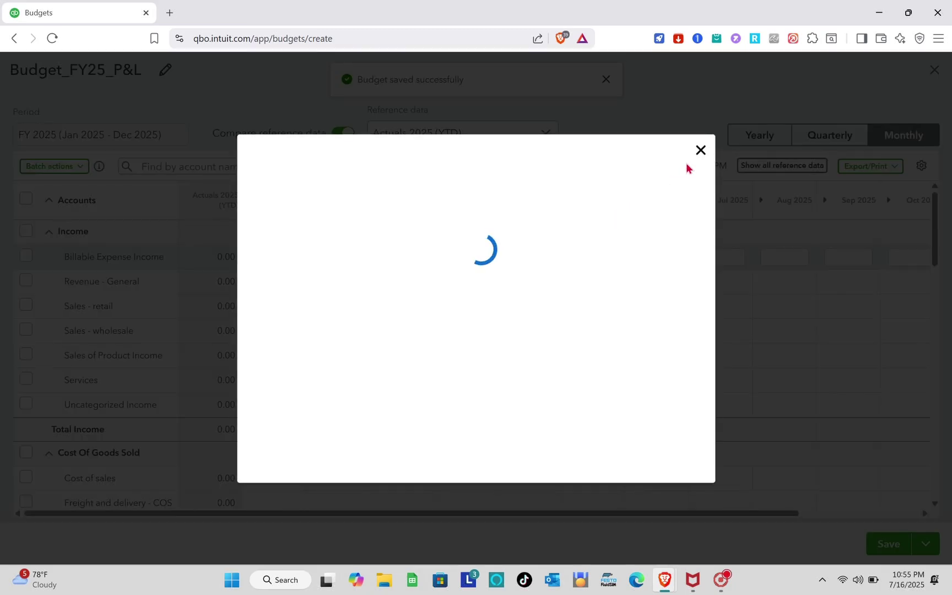
scroll(585, 324, down, 1)
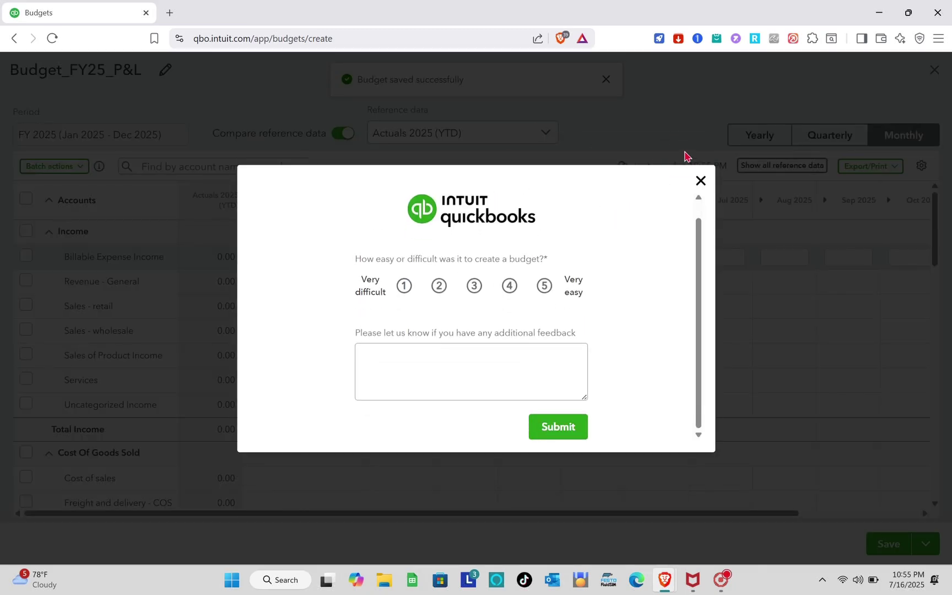
- Dismiss the feedback survey and close the budget editor back to the Budgets list
click(700, 181)
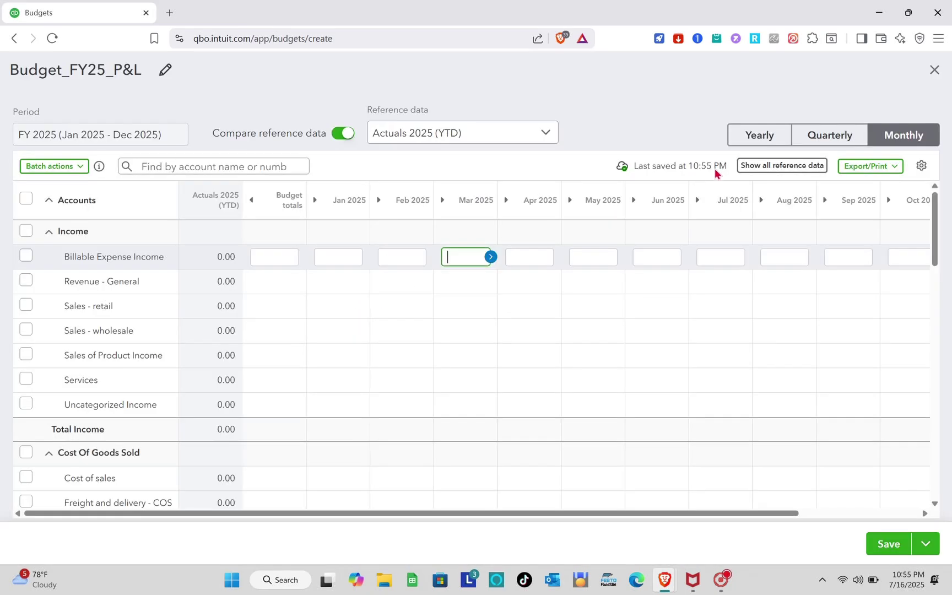
click(934, 70)
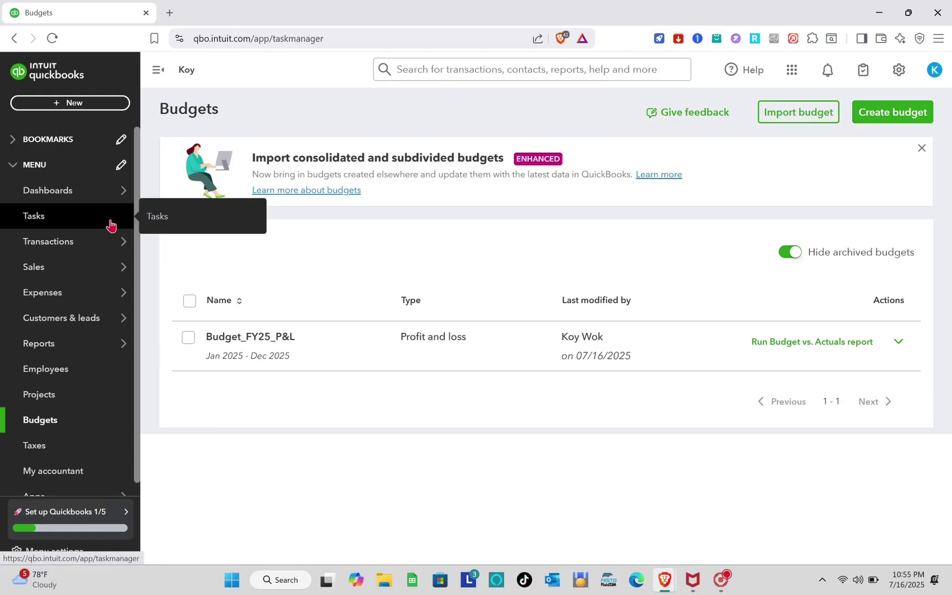
- Go to Tasks and start a new task form
click(163, 185)
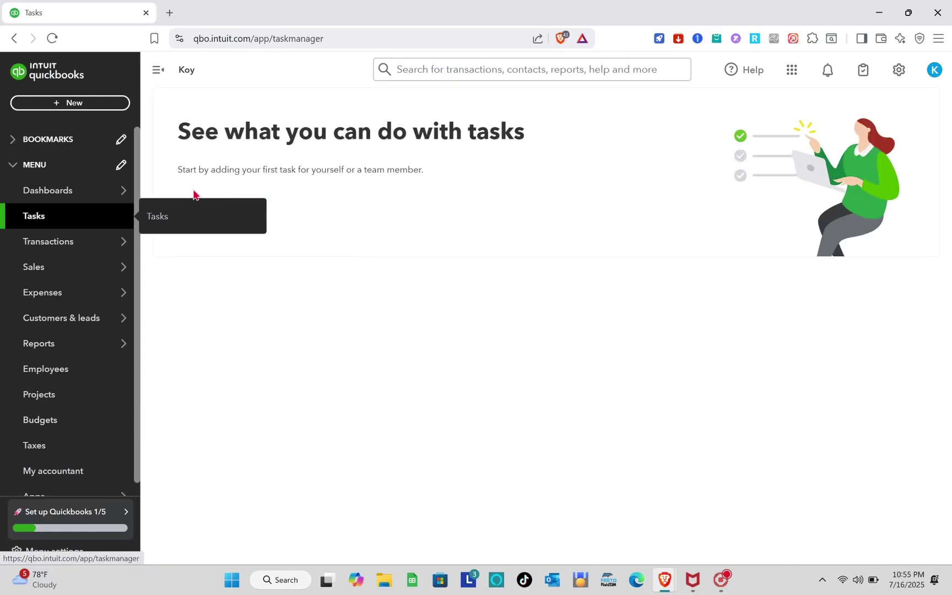
click(230, 221)
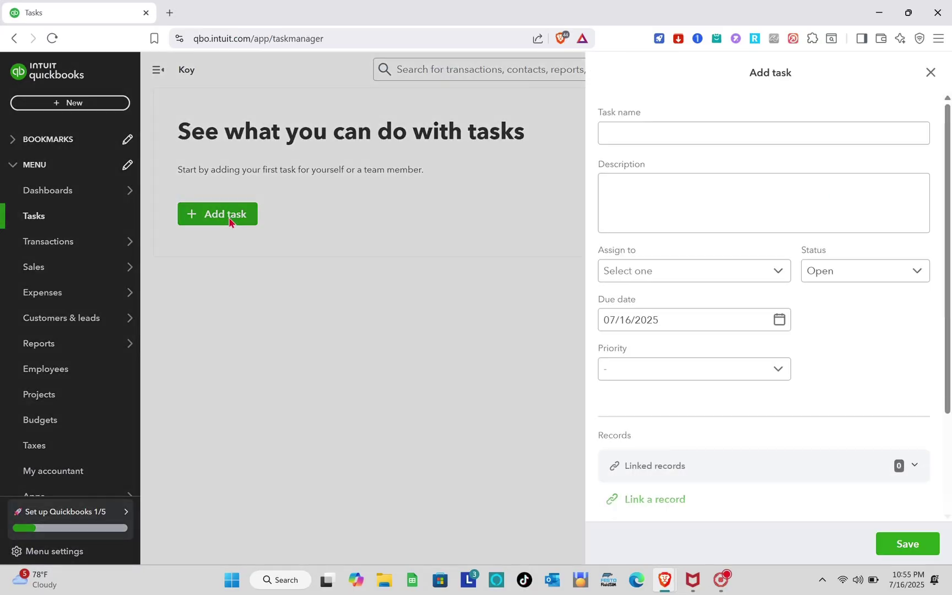
click(693, 130)
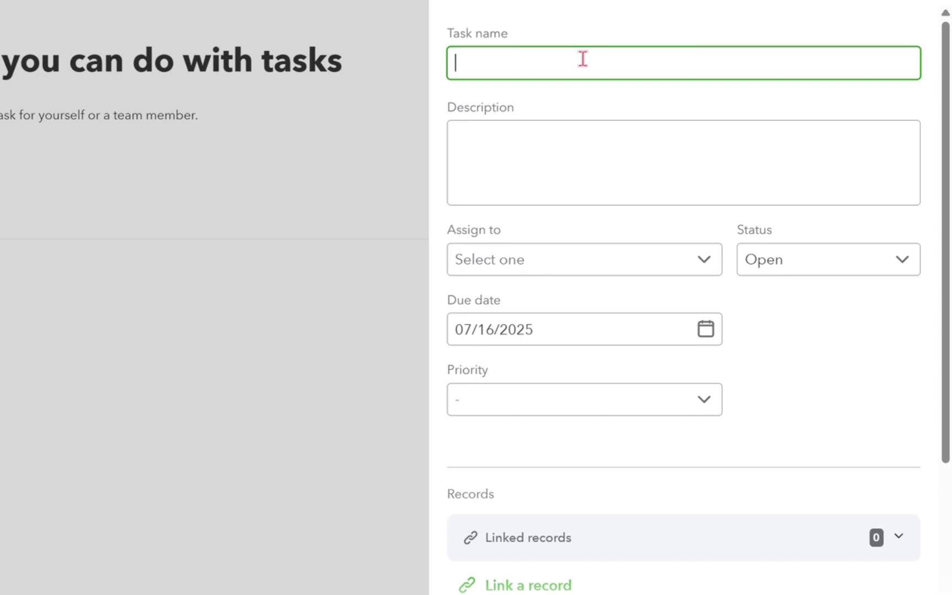
click(601, 182)
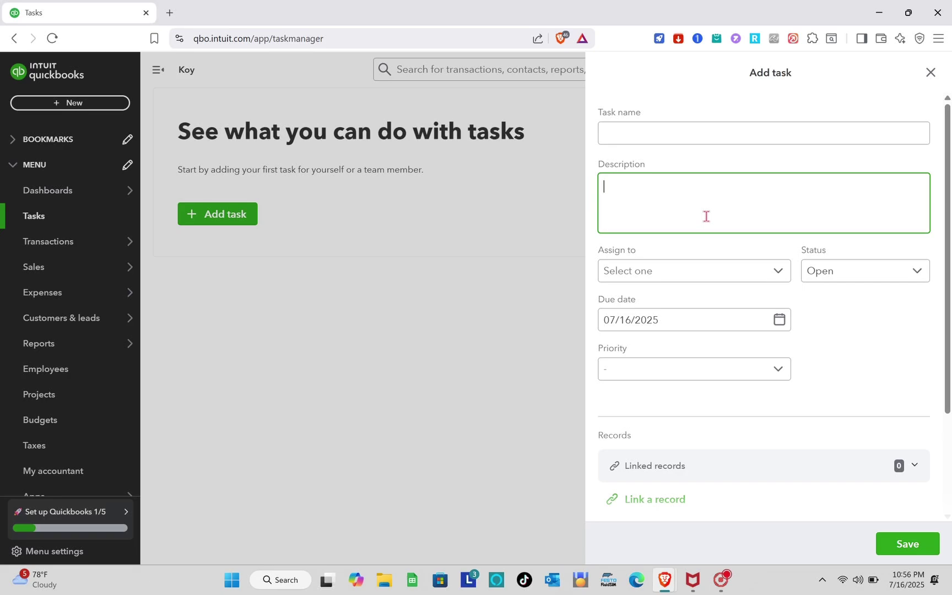
- Assign the task to the account owner with status In Progress
click(683, 270)
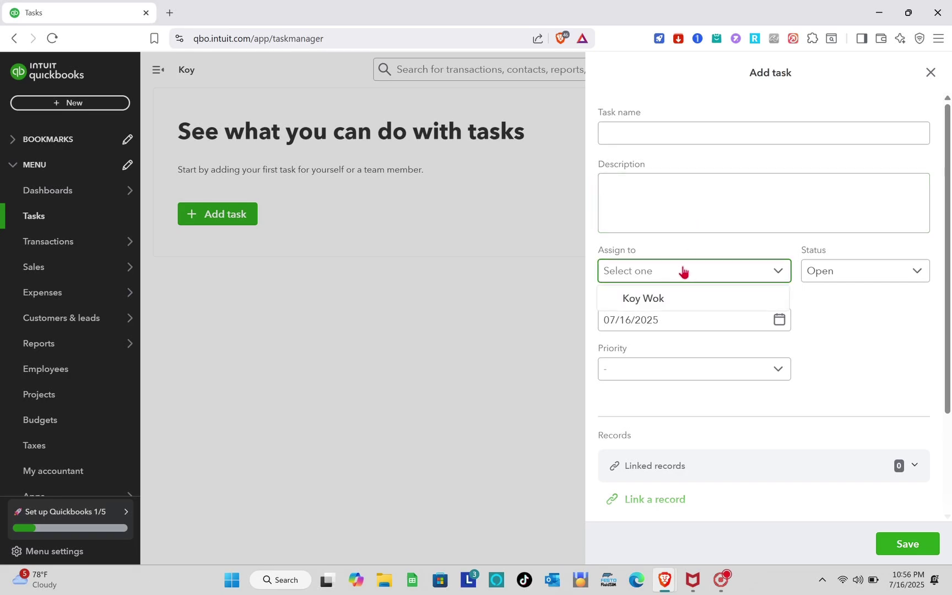
click(678, 297)
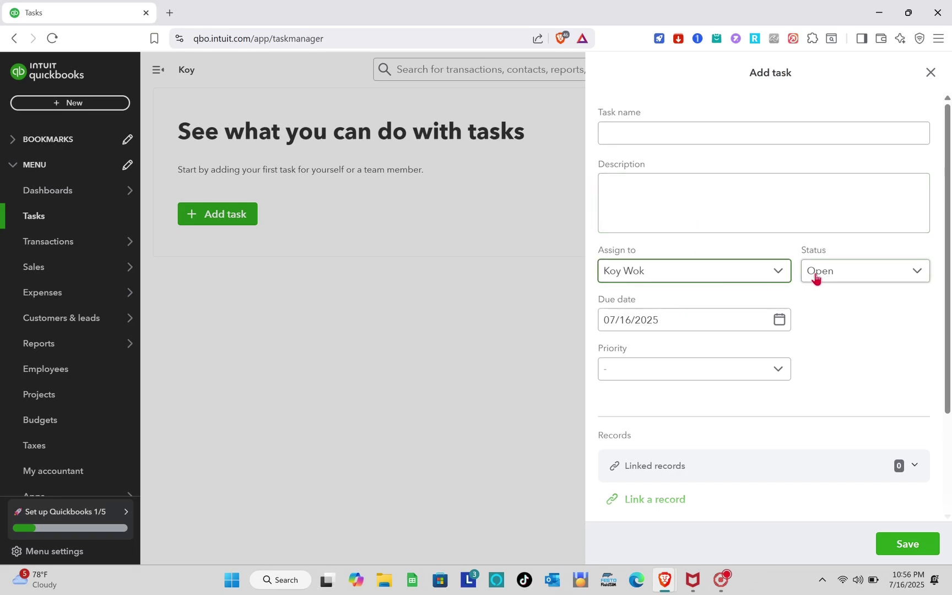
click(820, 275)
click(818, 275)
click(819, 274)
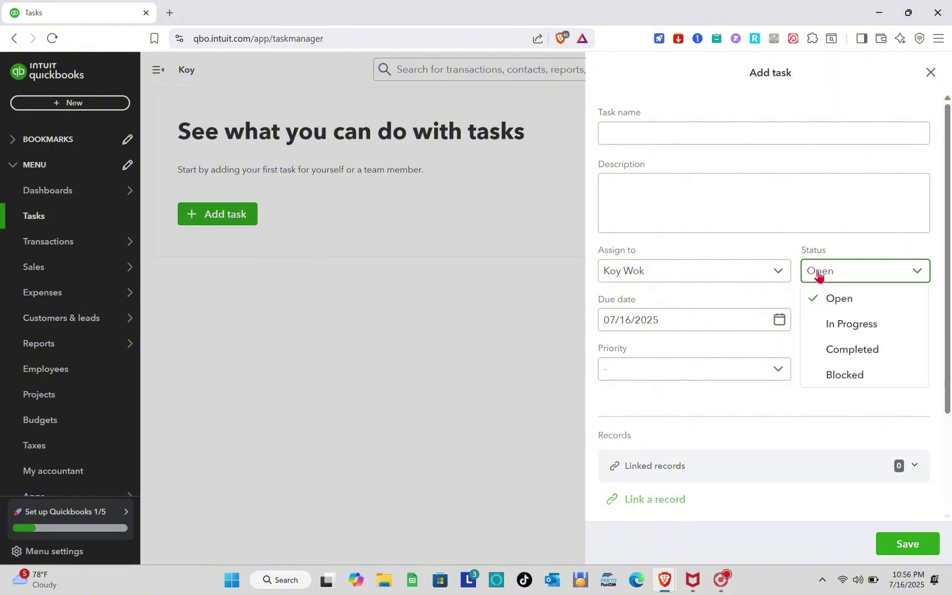
click(860, 337)
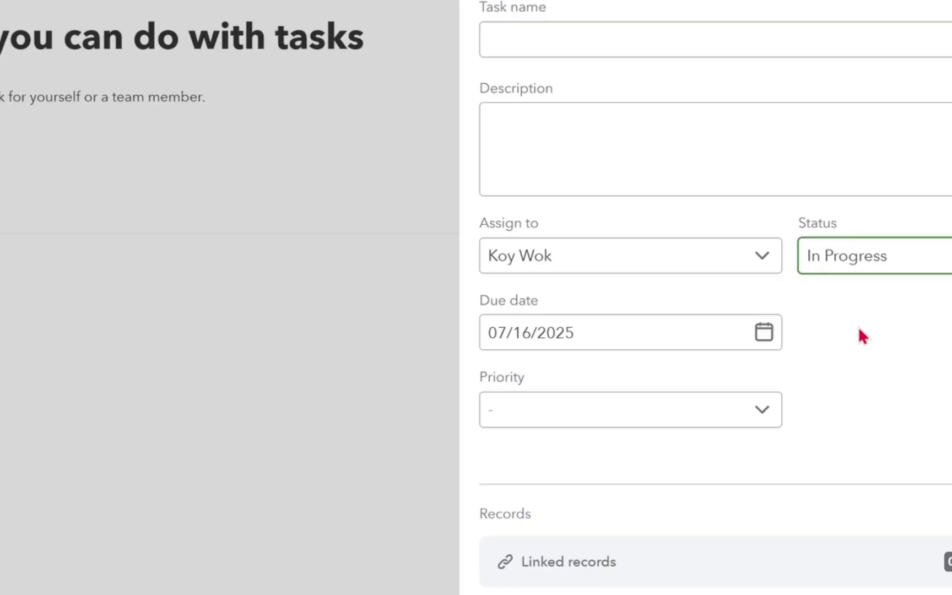
- Keep the 07/16/2025 due date and set priority to Medium
click(629, 332)
click(701, 419)
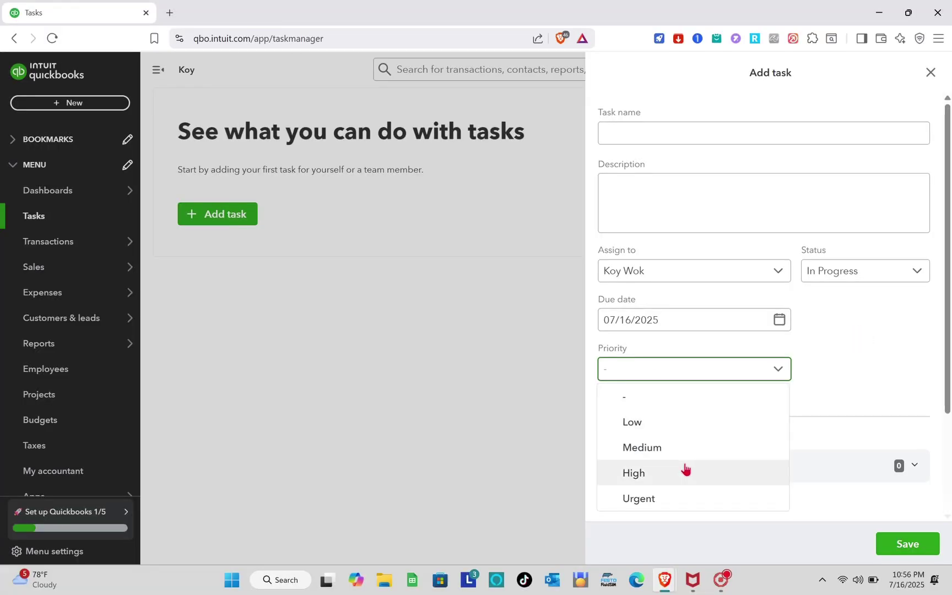
click(689, 448)
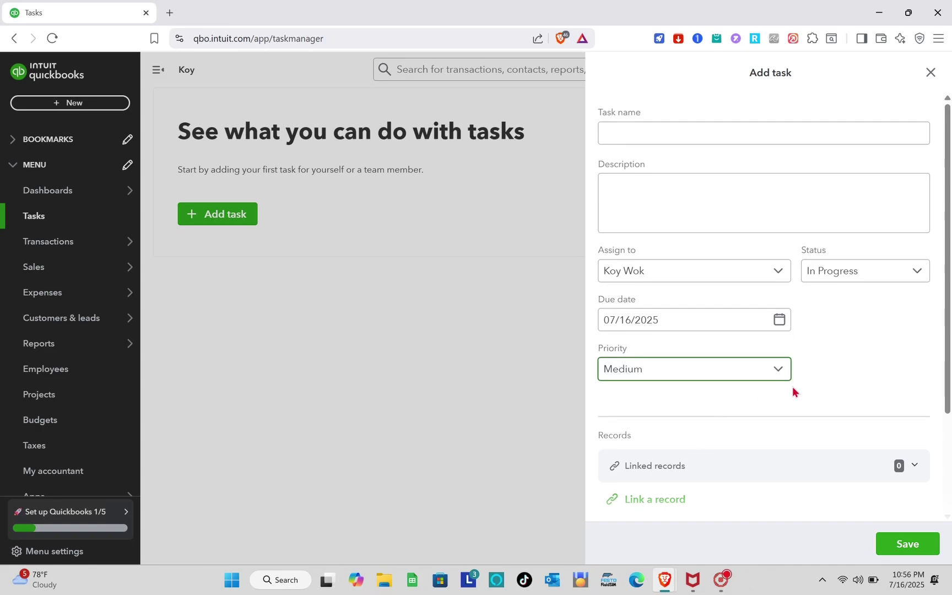
scroll(793, 386, down, 3)
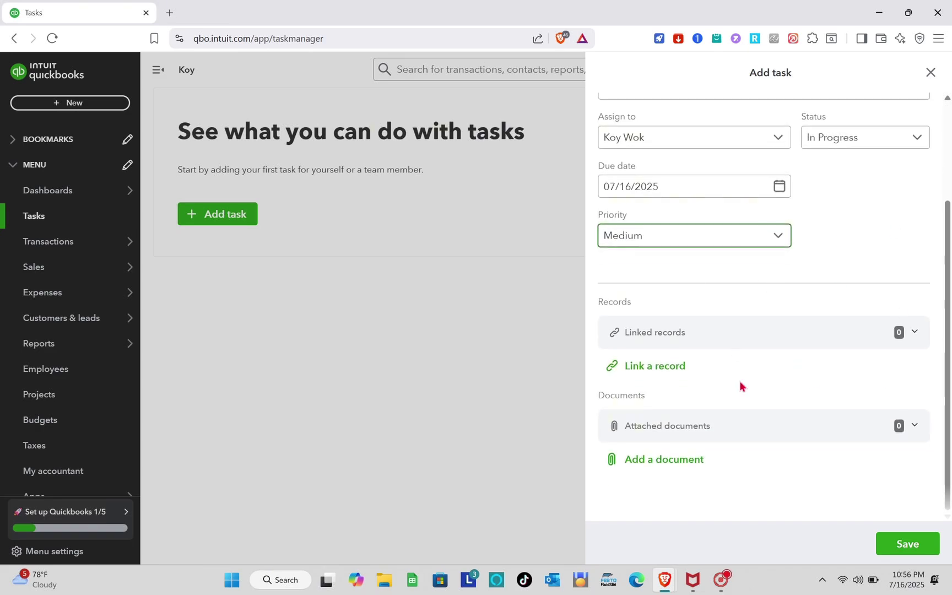
scroll(747, 388, up, 3)
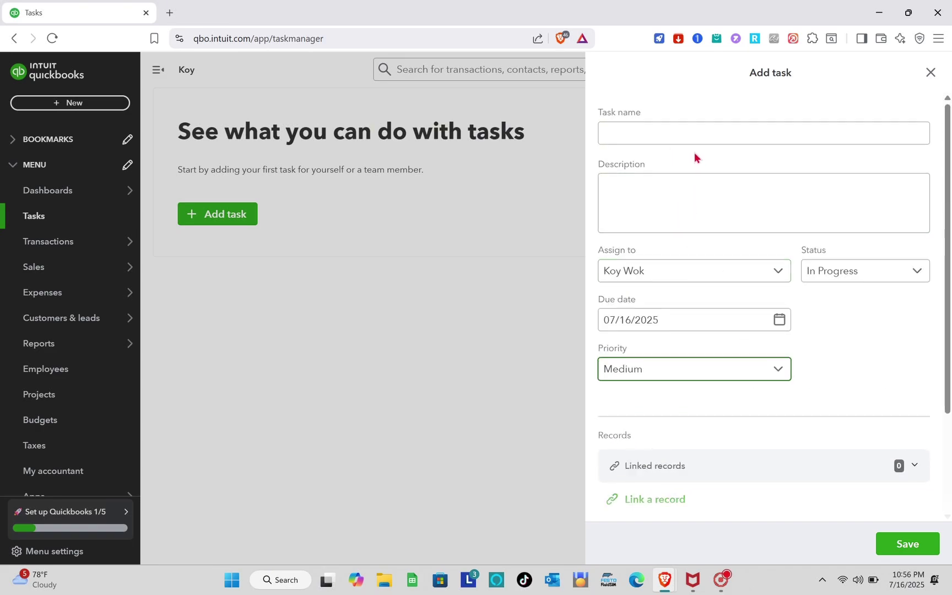
- Name the task 'New Task' and save it
click(689, 134)
text(New Task)
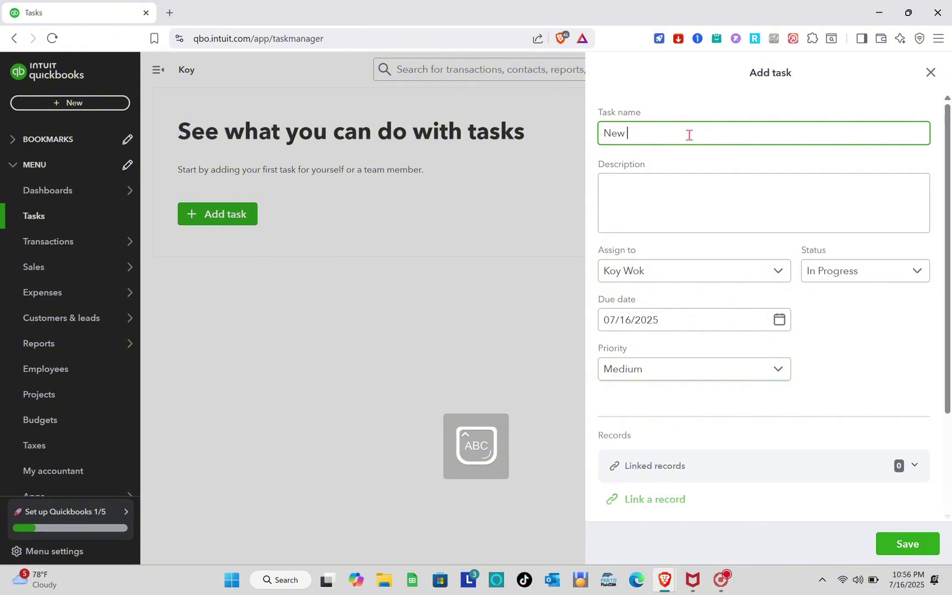
click(893, 553)
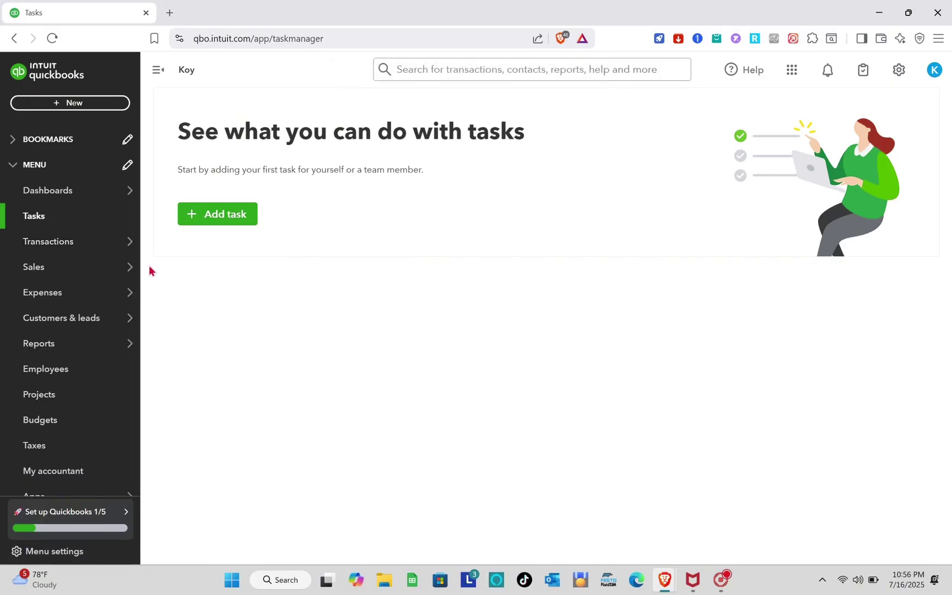
- Open the Bank transactions page under Transactions and scroll through it
mouse_move(118, 248)
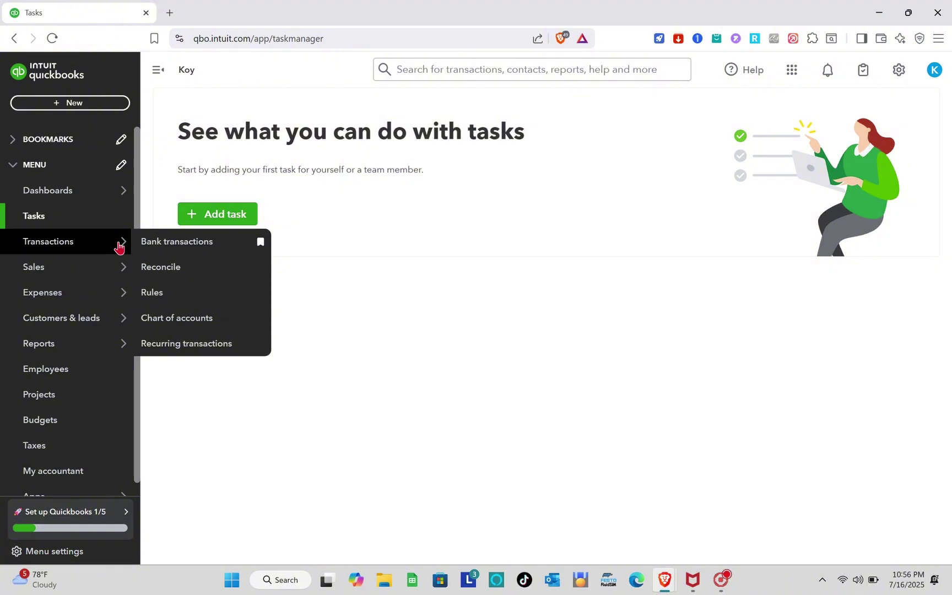
click(77, 251)
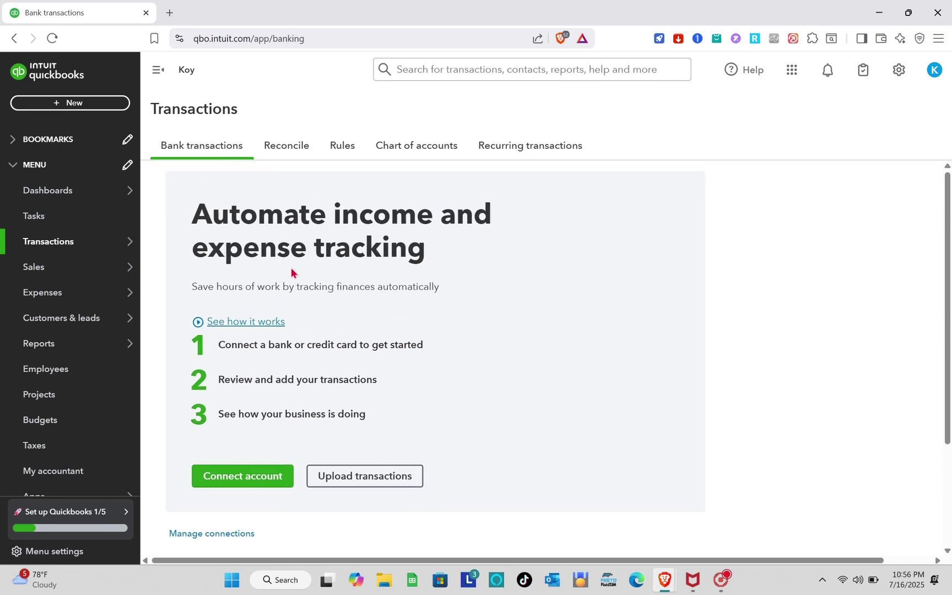
scroll(291, 272, down, 3)
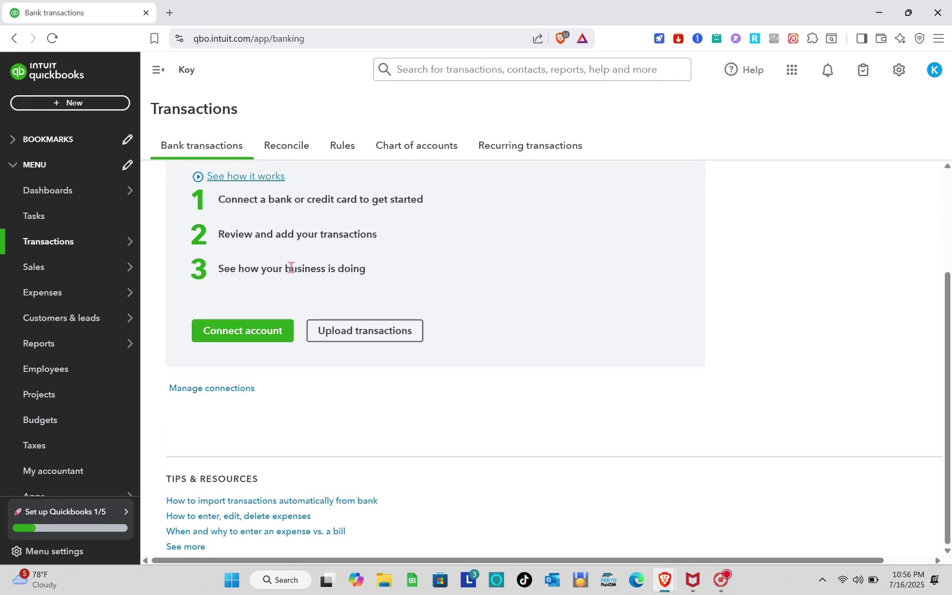
scroll(291, 268, up, 2)
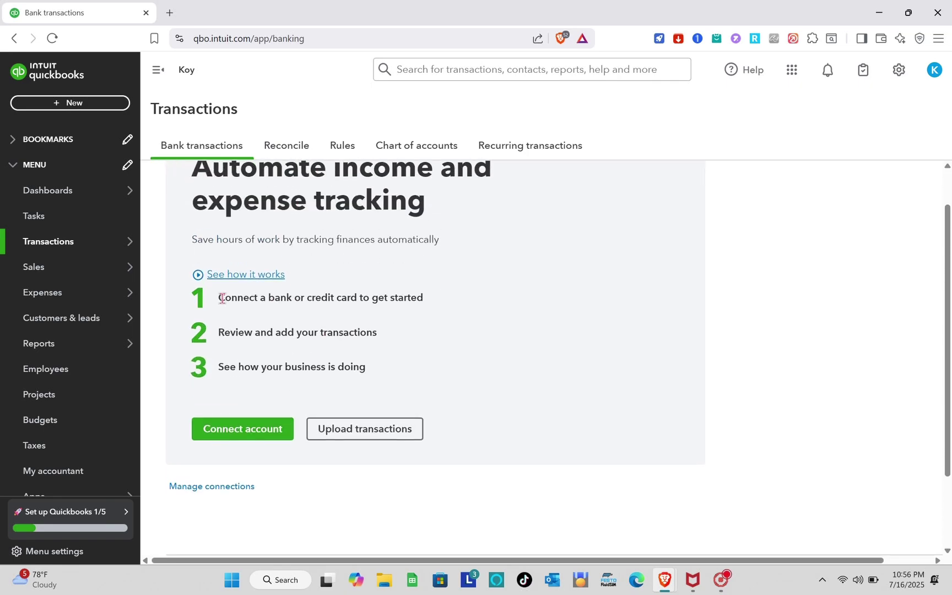
- Highlight the Bank transactions step descriptions, then switch to the Reconcile tab
drag(221, 298, 454, 297)
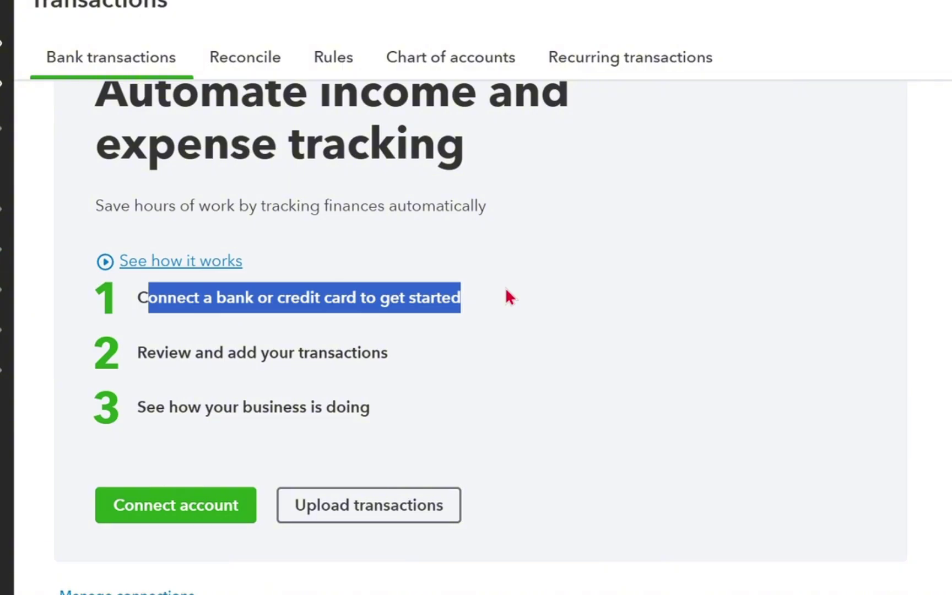
click(505, 287)
drag(134, 355, 461, 378)
click(172, 451)
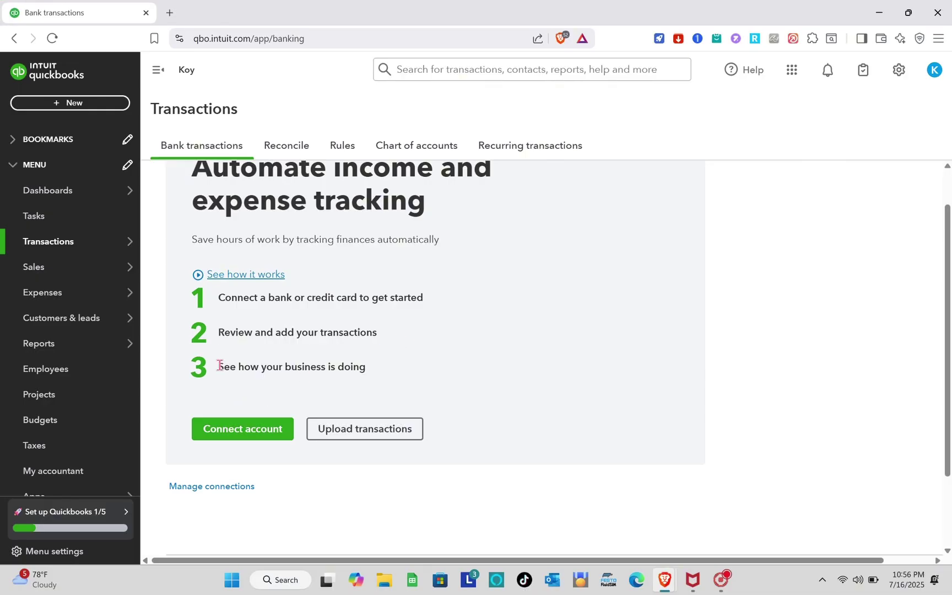
drag(219, 365, 445, 366)
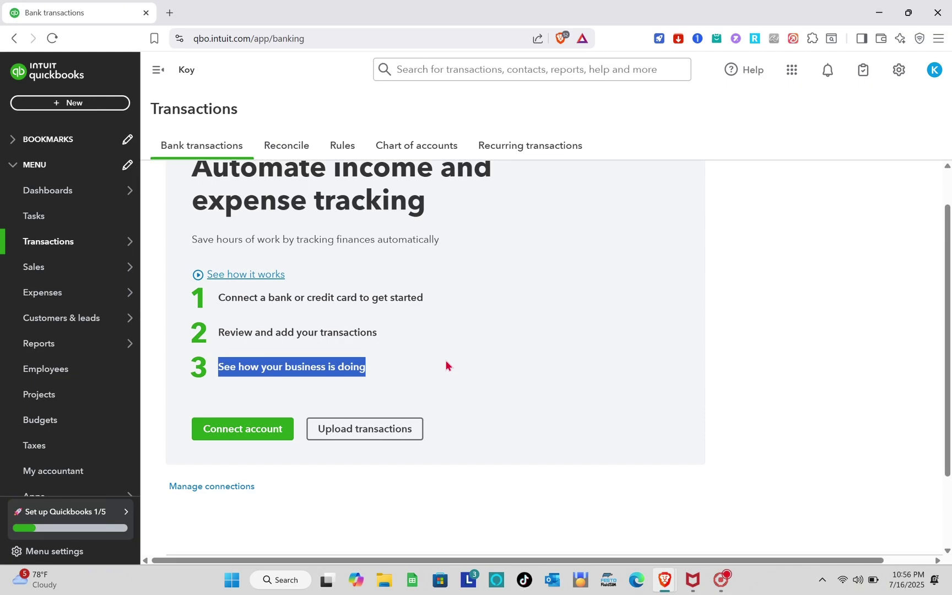
click(445, 362)
click(304, 148)
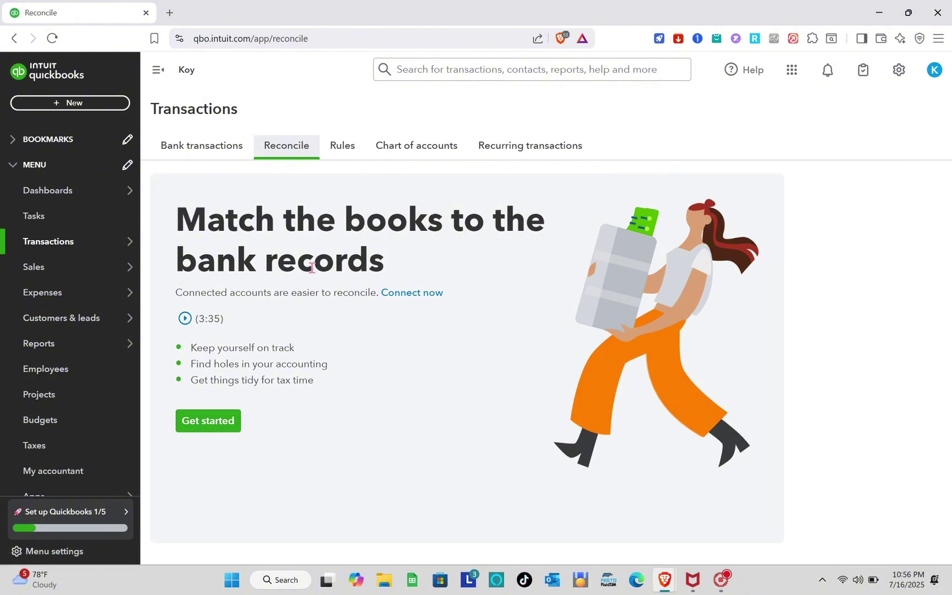
- View the Rules tab, then browse the Chart of accounts list
click(357, 152)
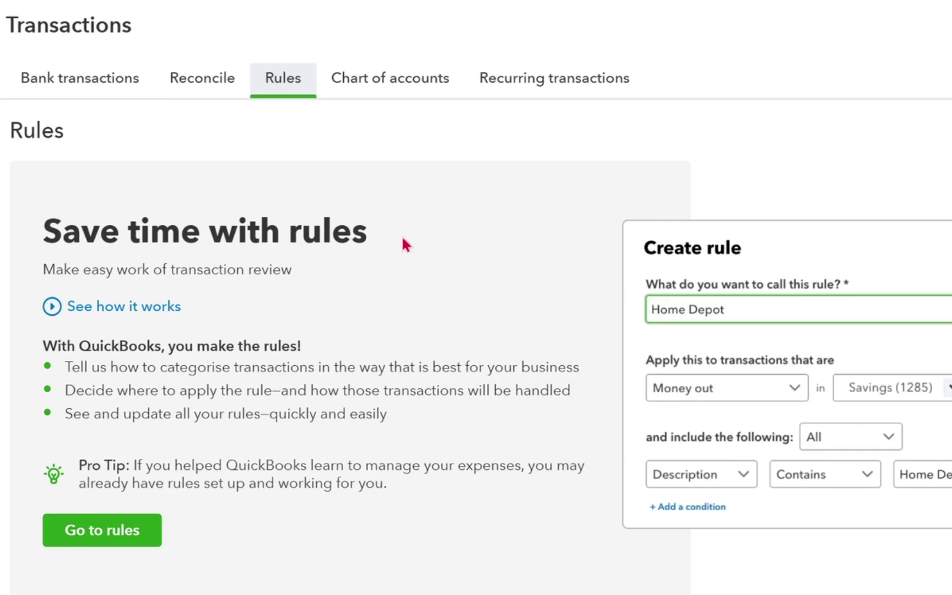
click(422, 83)
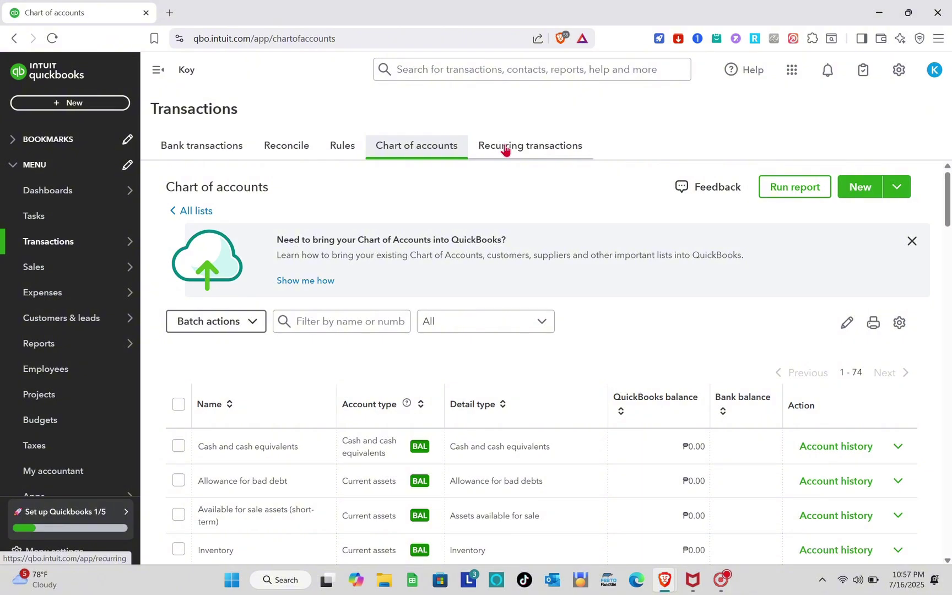
scroll(469, 376, down, 5)
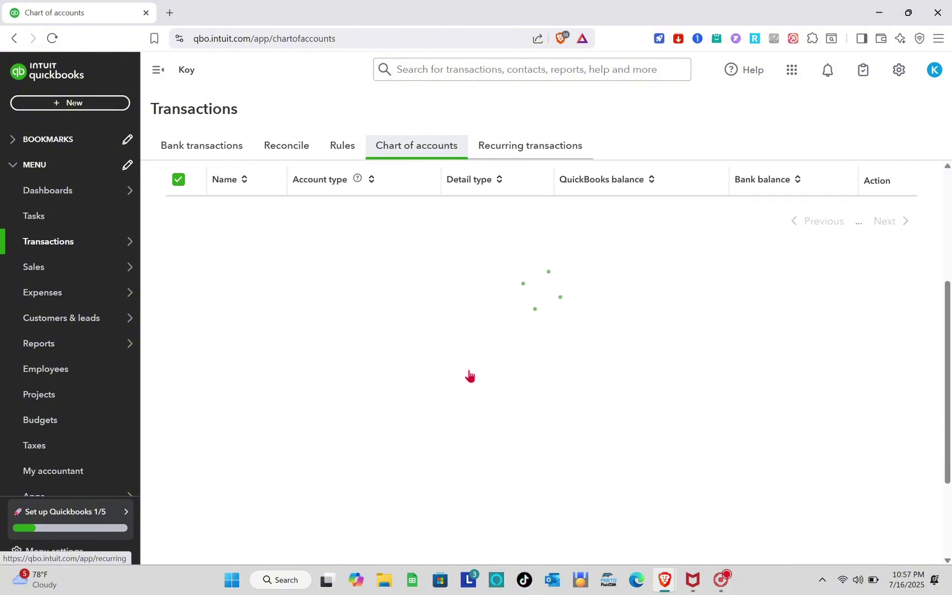
scroll(470, 375, down, 2)
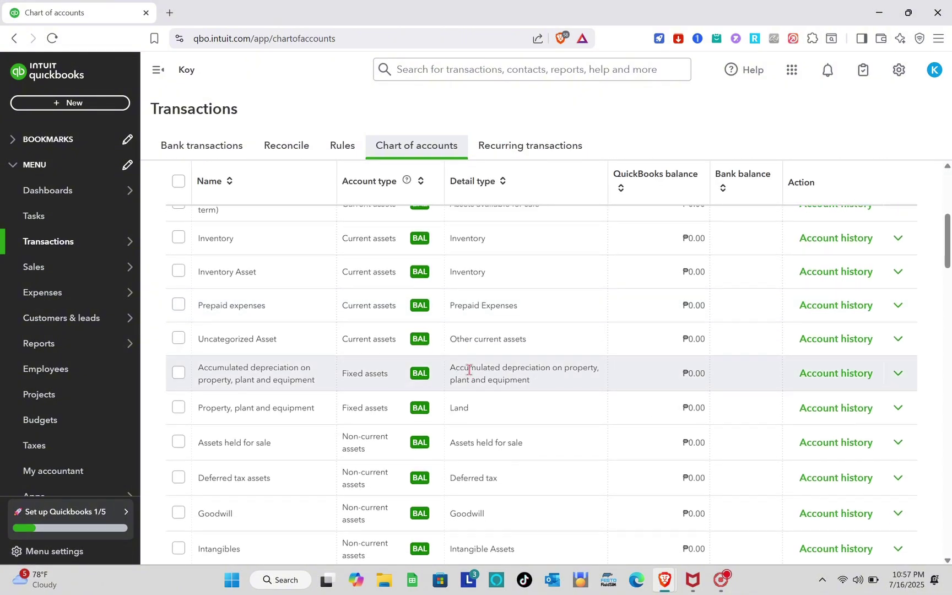
scroll(468, 370, down, 2)
scroll(469, 370, up, 10)
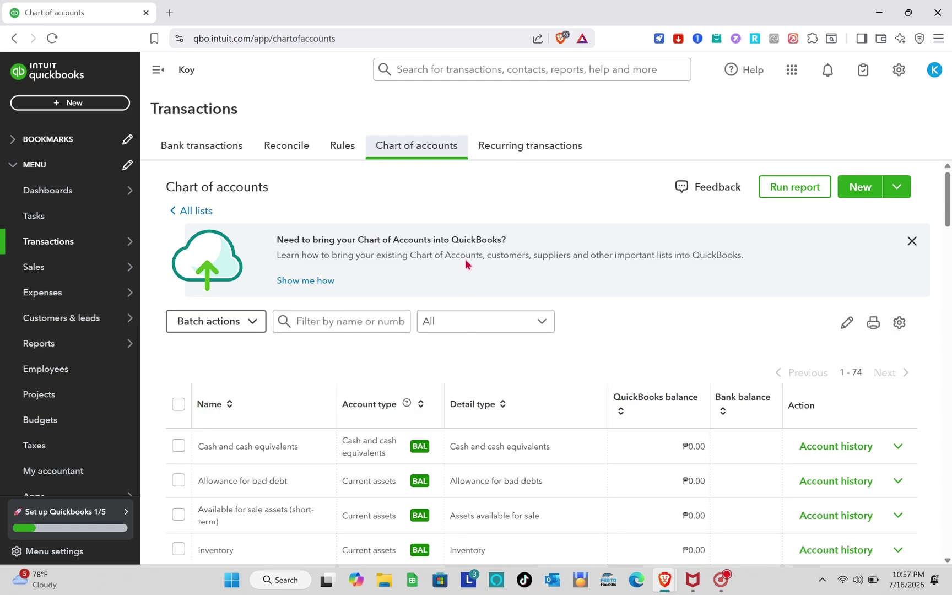
- Show Recurring transactions and select its Filter by Name box
click(516, 154)
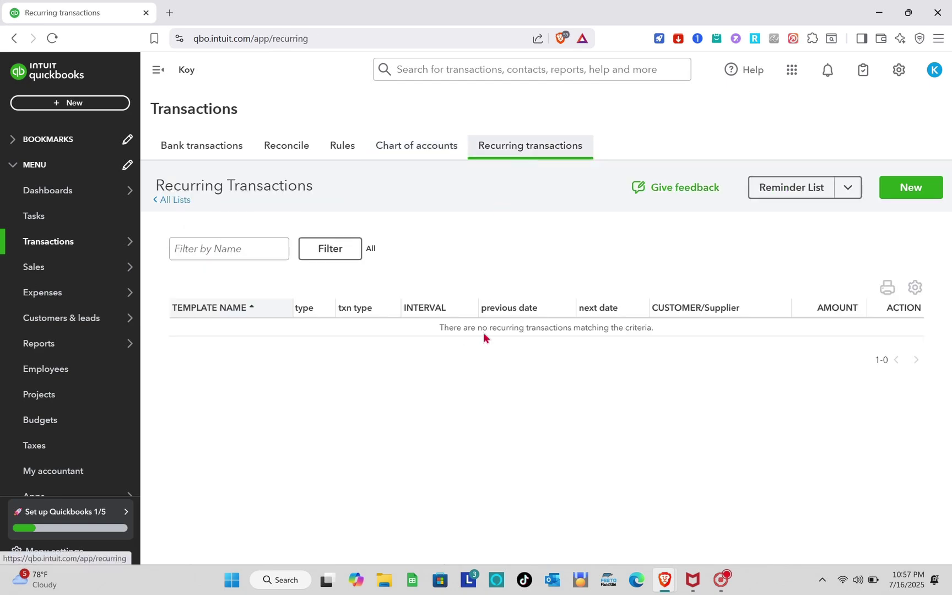
click(205, 249)
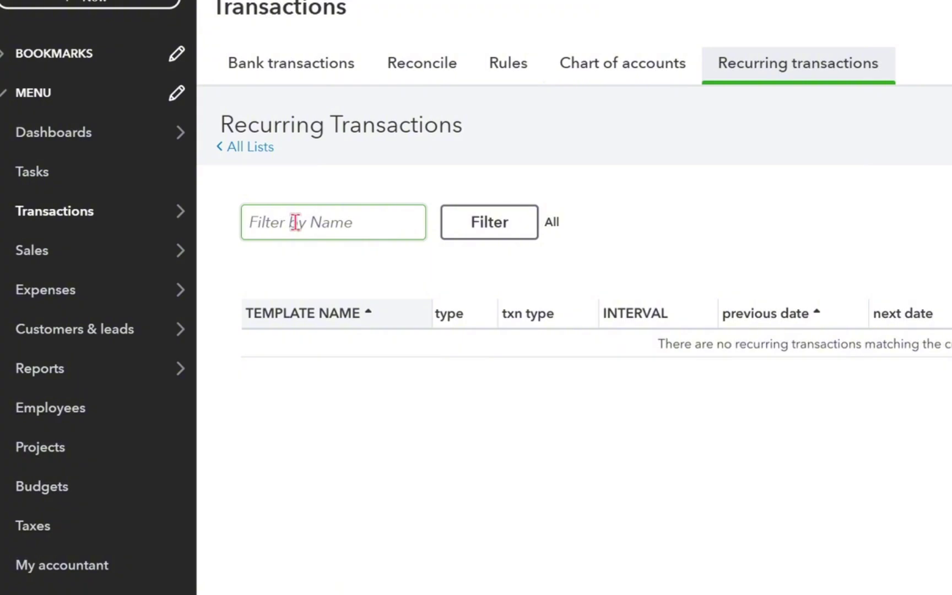
mouse_move(100, 247)
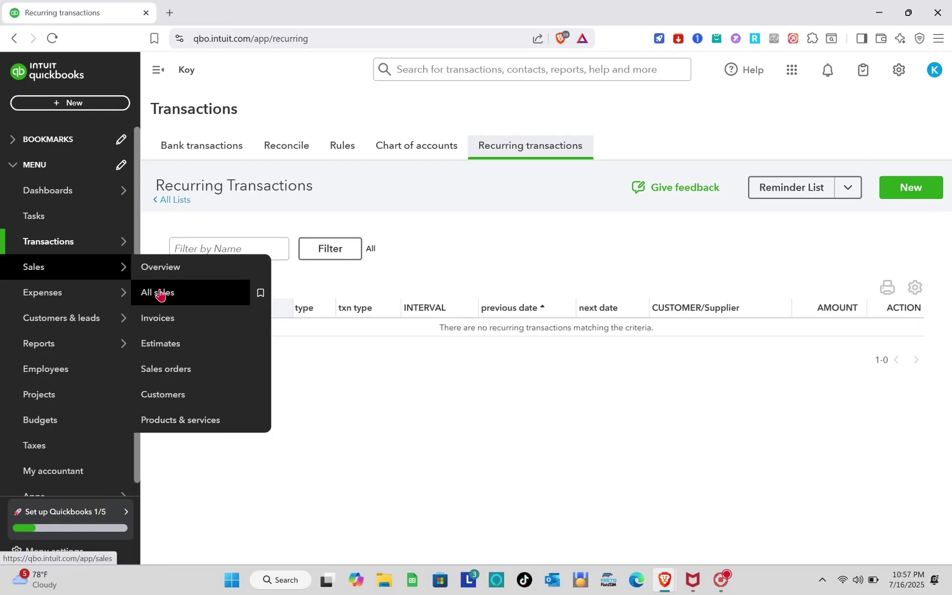
- Browse the All sales page, then view the Invoices tab's introduction
click(221, 291)
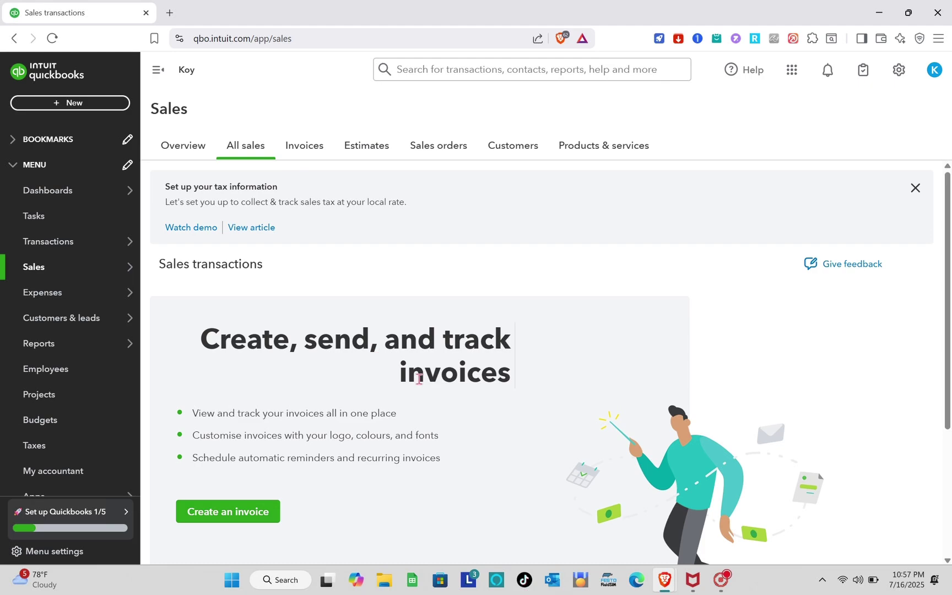
scroll(419, 380, down, 2)
scroll(419, 384, down, 1)
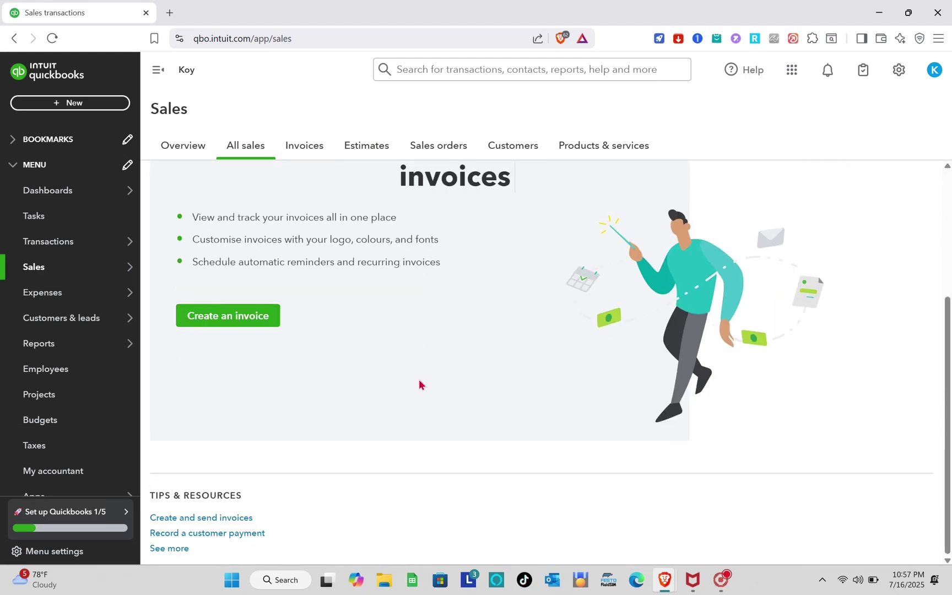
scroll(419, 384, up, 3)
click(308, 149)
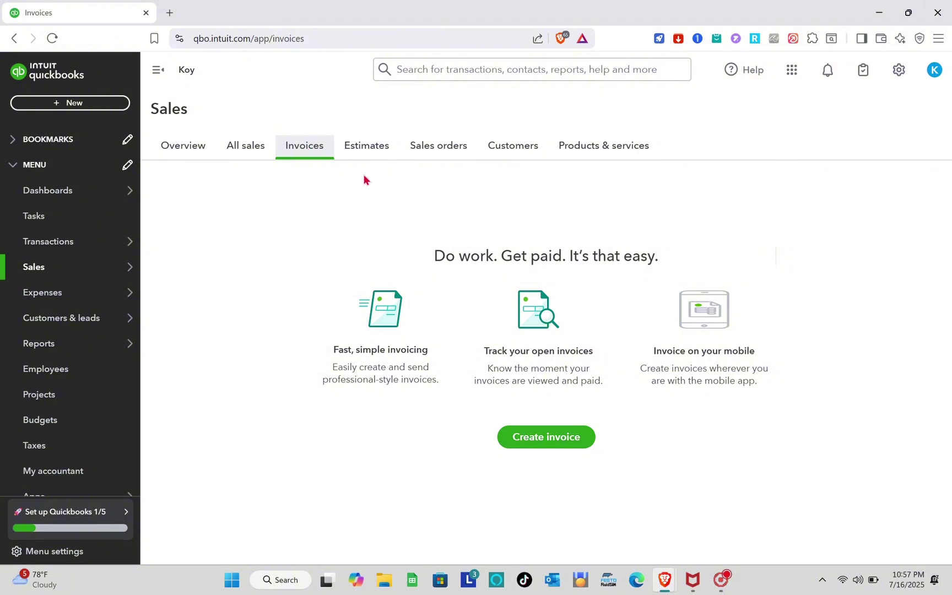
drag(433, 257, 705, 266)
click(575, 255)
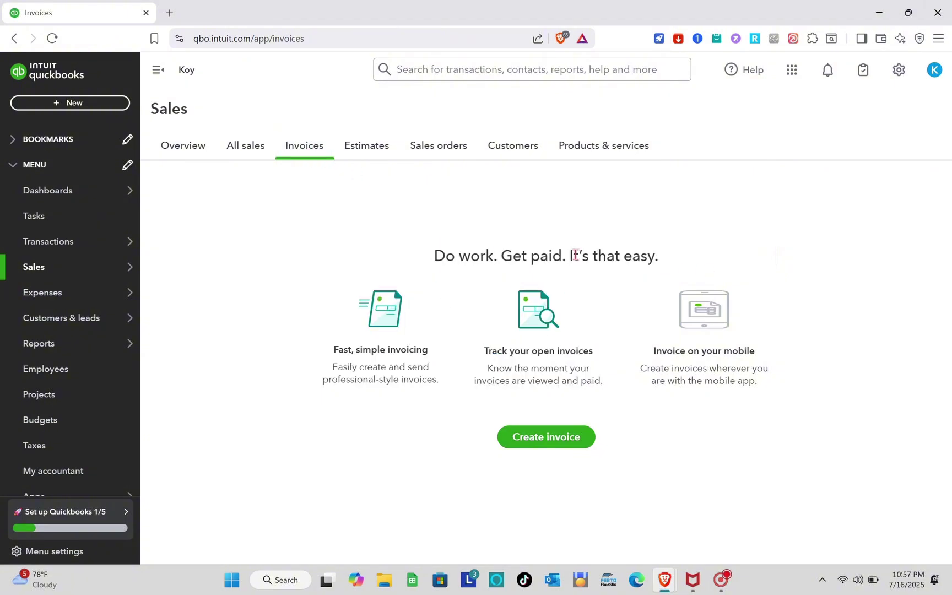
- Step through the Estimates, Sales orders, Customers and Products & services tabs
click(365, 147)
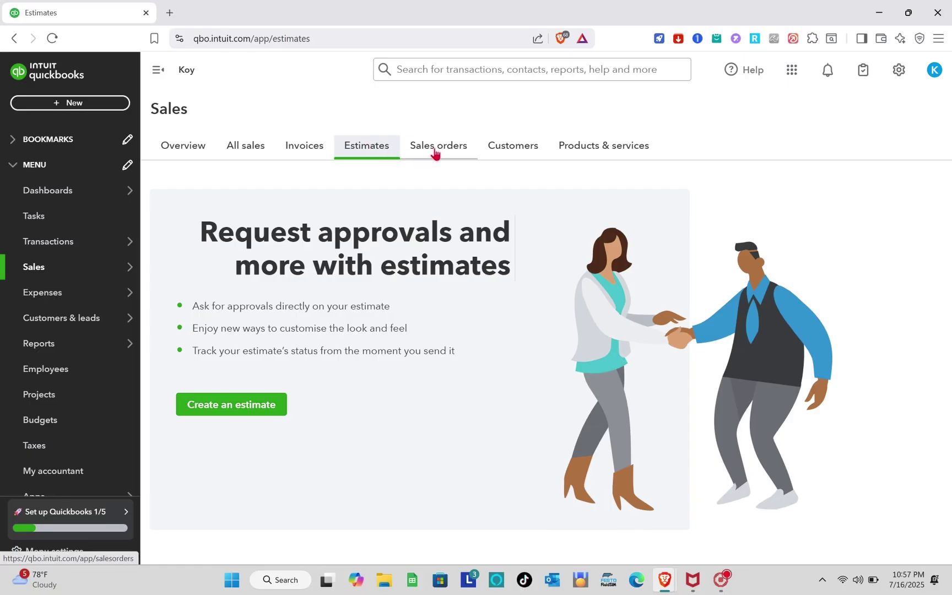
click(436, 153)
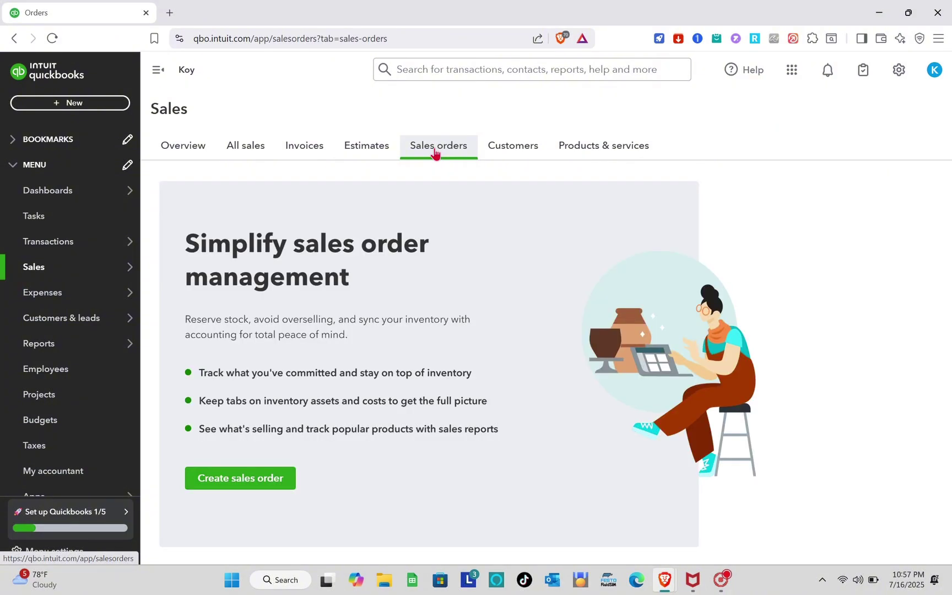
click(525, 156)
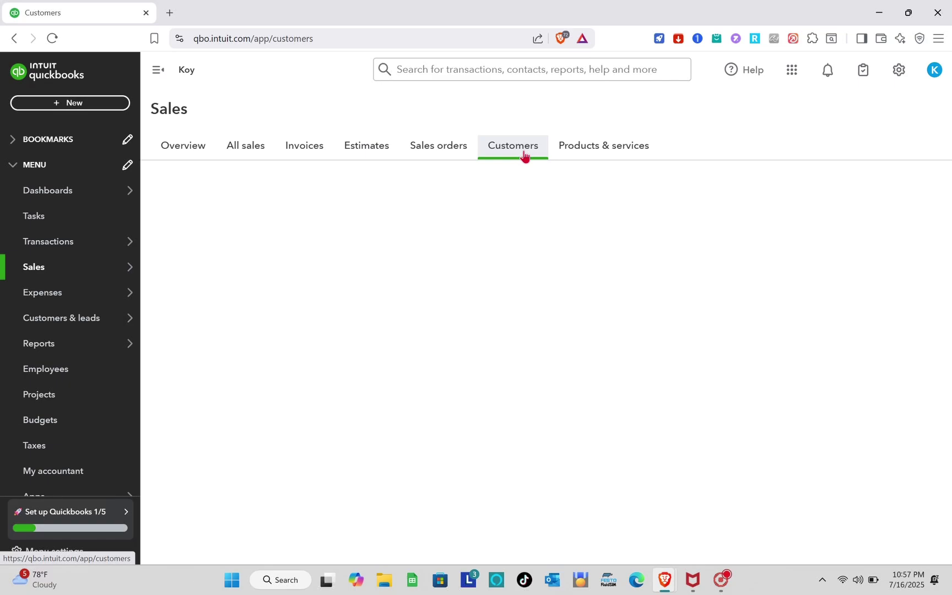
click(619, 152)
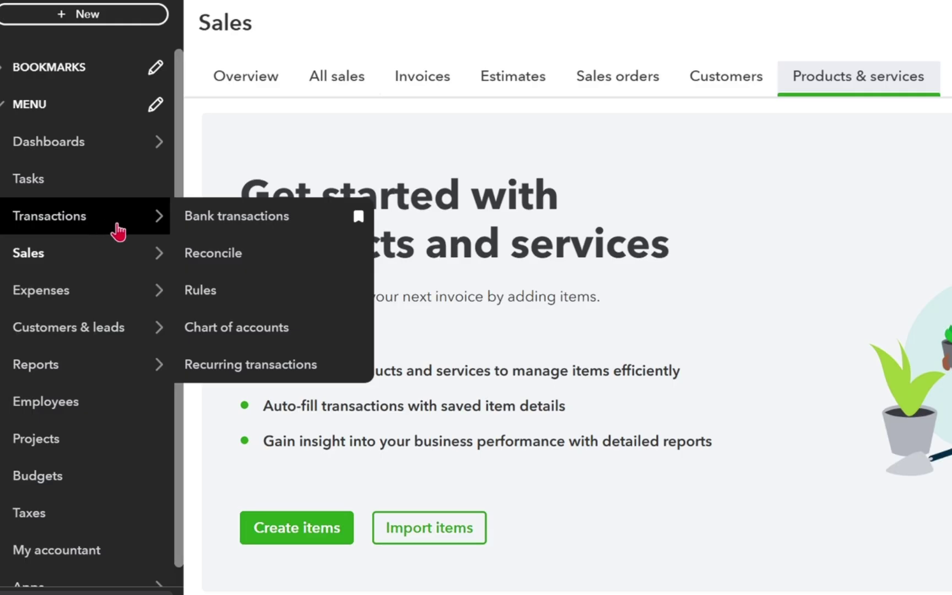
- Open Taxes from the left menu and scroll its VAT setup overview
mouse_move(93, 267)
drag(123, 227, 110, 389)
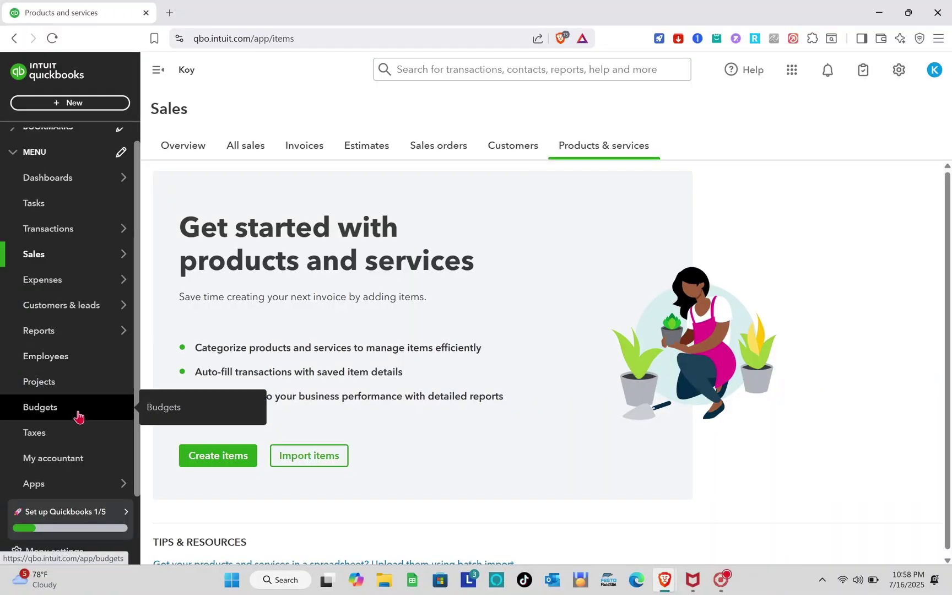
click(87, 436)
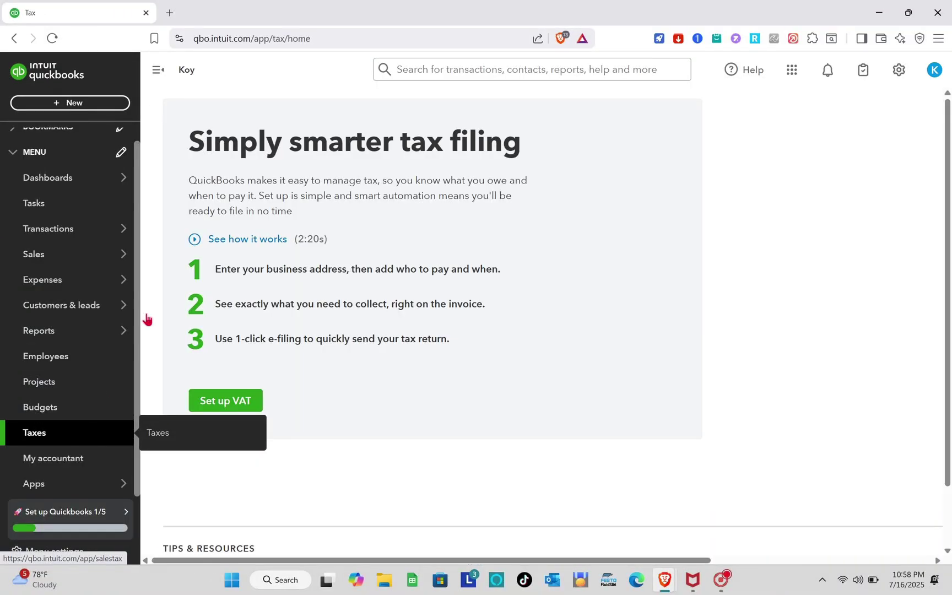
scroll(147, 321, down, 1)
scroll(295, 372, down, 1)
scroll(296, 373, up, 2)
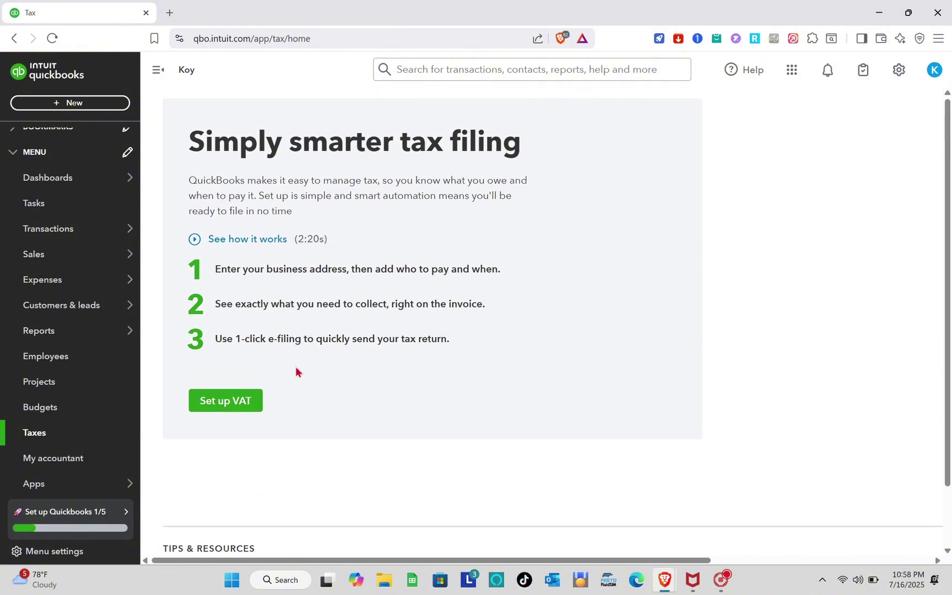